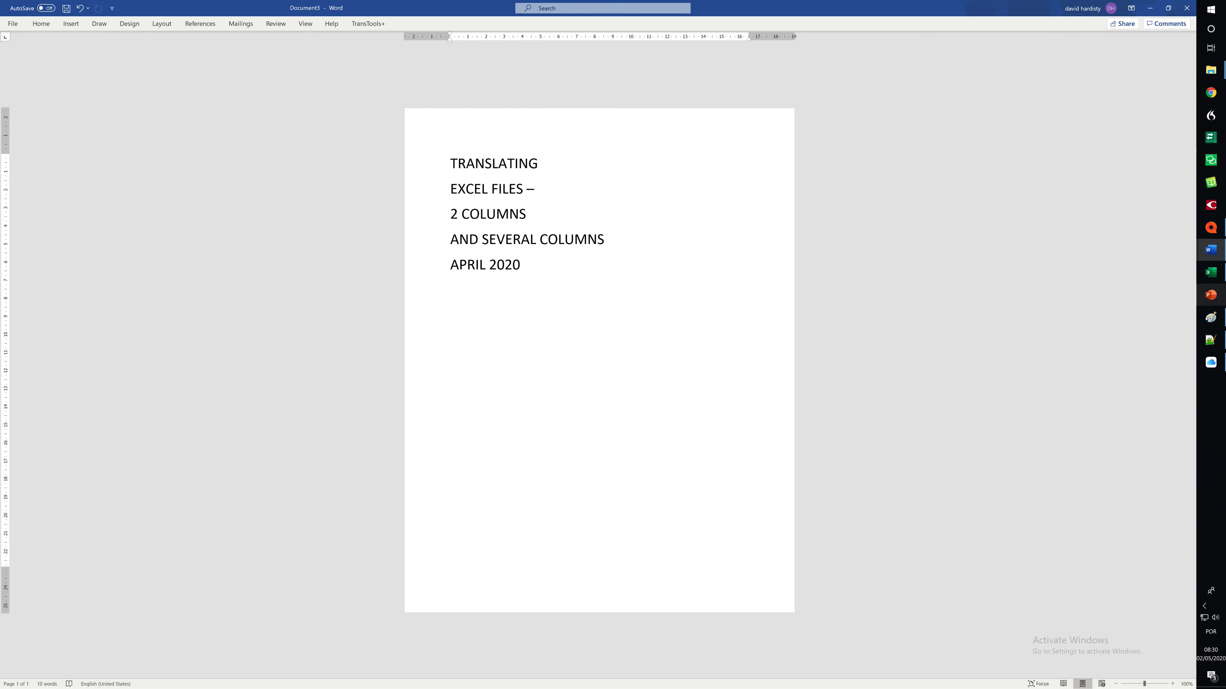
Switch to Excel and open the recent workbook Numbers-EN-FR-DE-PT.xlsx.
{"action": "left_click", "coordinate": [1211, 273]}
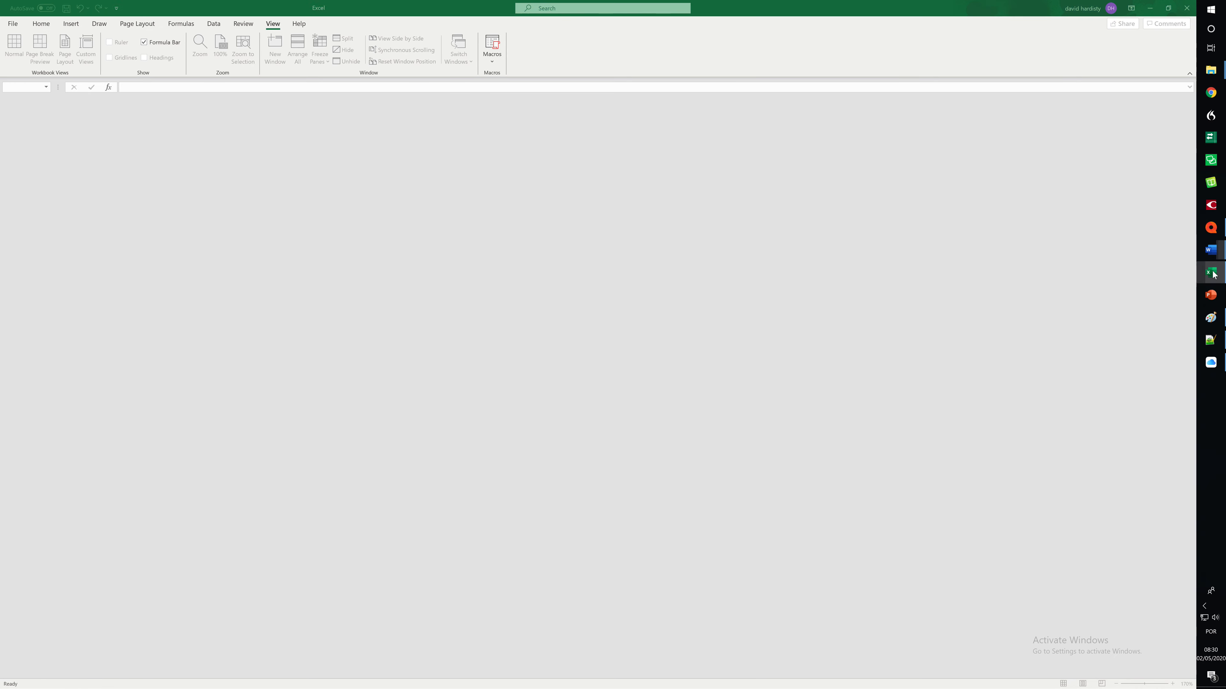
{"action": "left_click", "coordinate": [12, 24]}
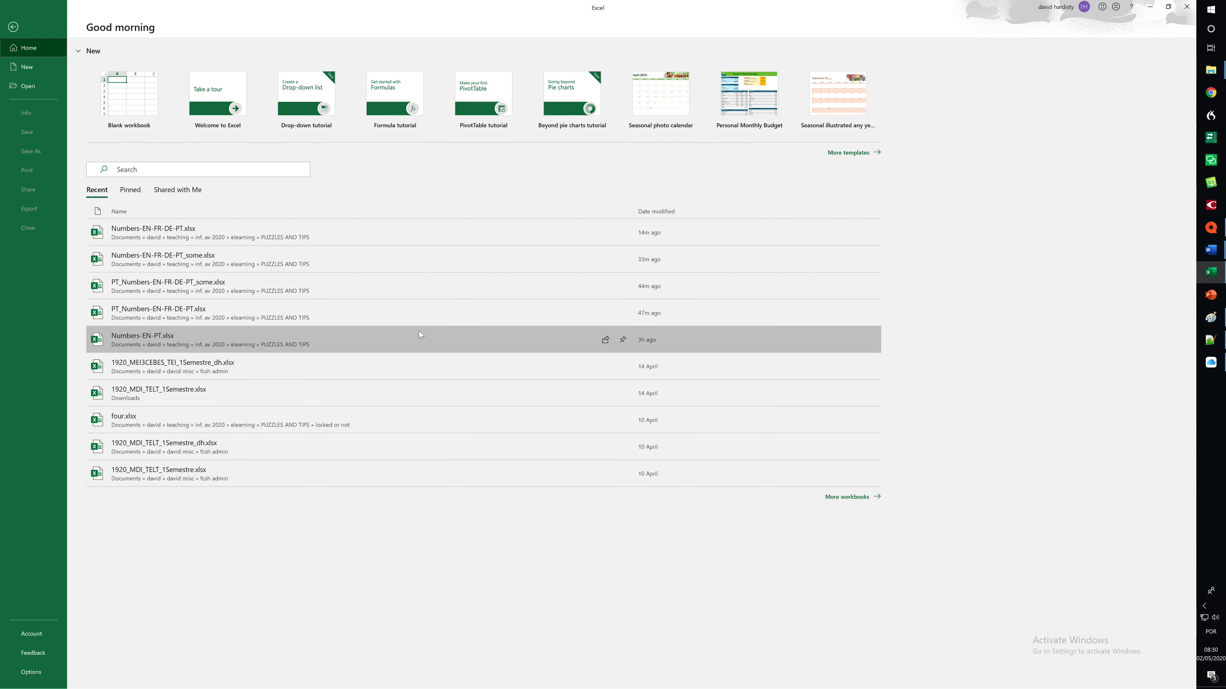
{"action": "left_click", "coordinate": [191, 236]}
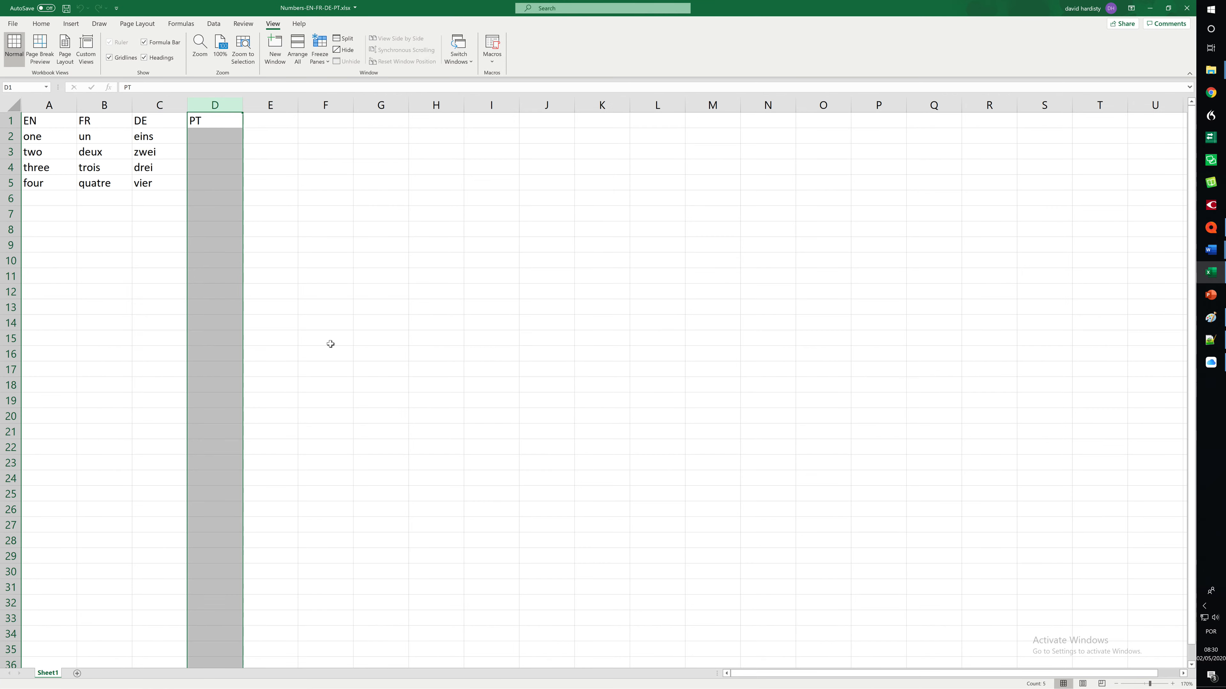
Hide columns B to D so that only the EN column is shown.
{"action": "left_click", "coordinate": [168, 213]}
{"action": "left_click_drag", "start_coordinate": [105, 105], "coordinate": [208, 107]}
{"action": "right_click", "coordinate": [208, 106]}
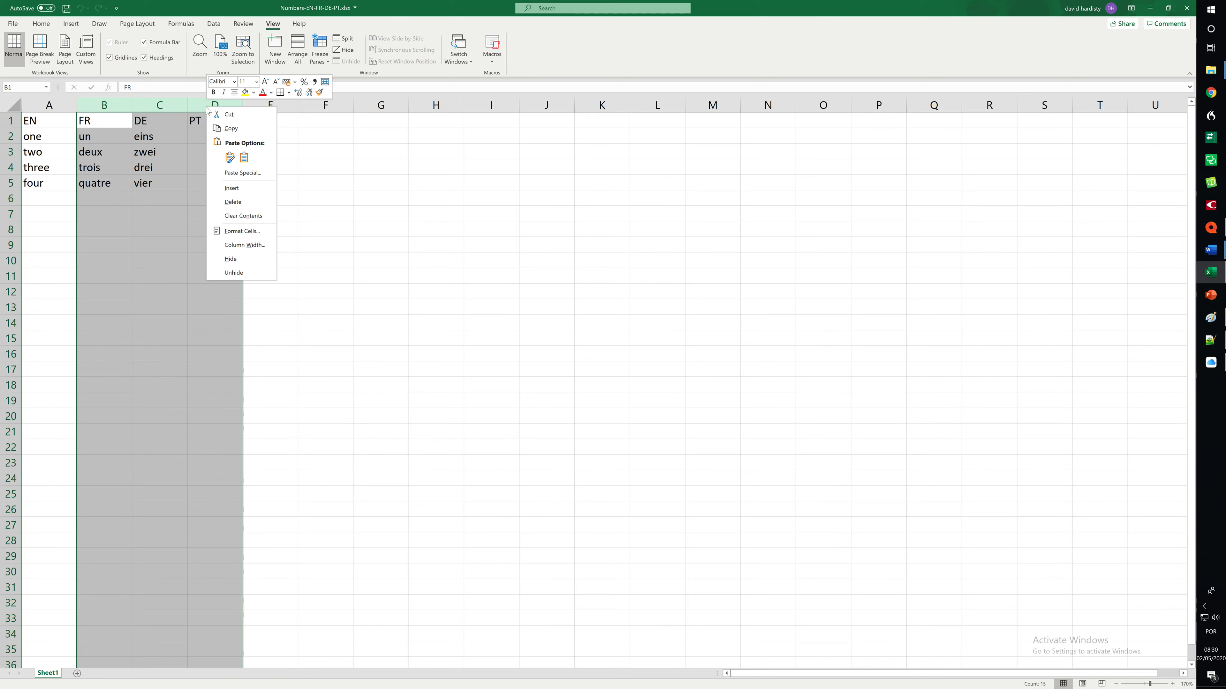
{"action": "left_click", "coordinate": [226, 260]}
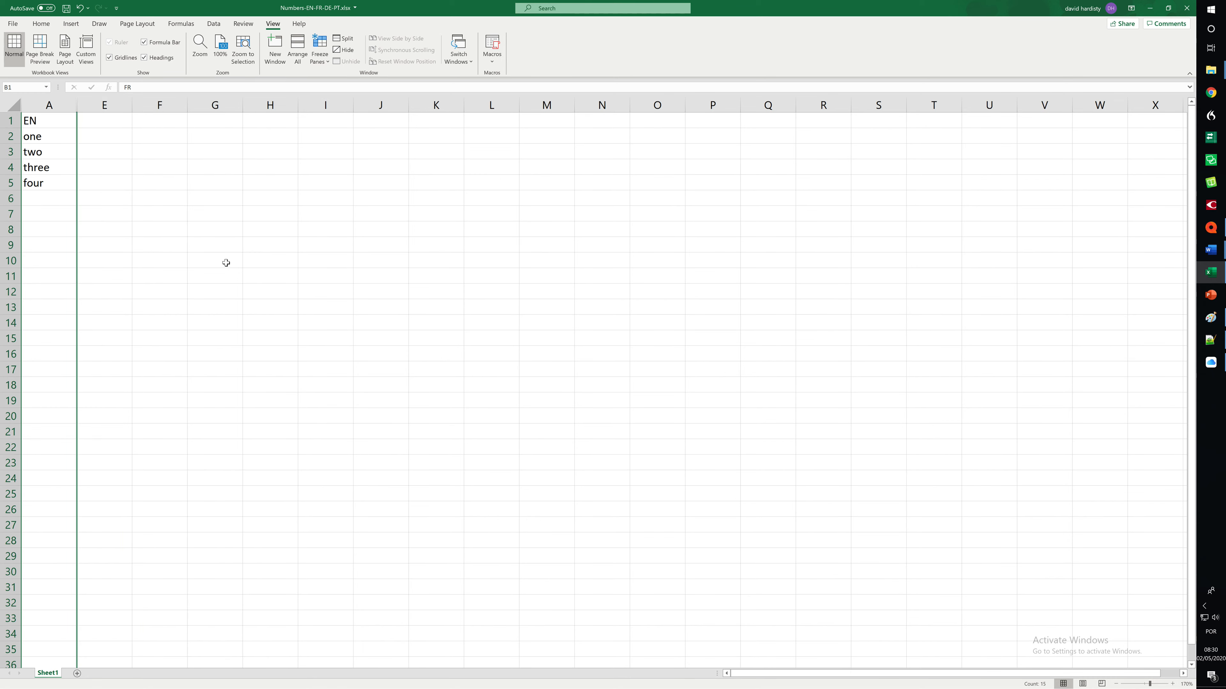
Overwrite cells A1 to A5 with the Portuguese entries PT, um, dois, três and quatro.
{"action": "left_click", "coordinate": [50, 124]}
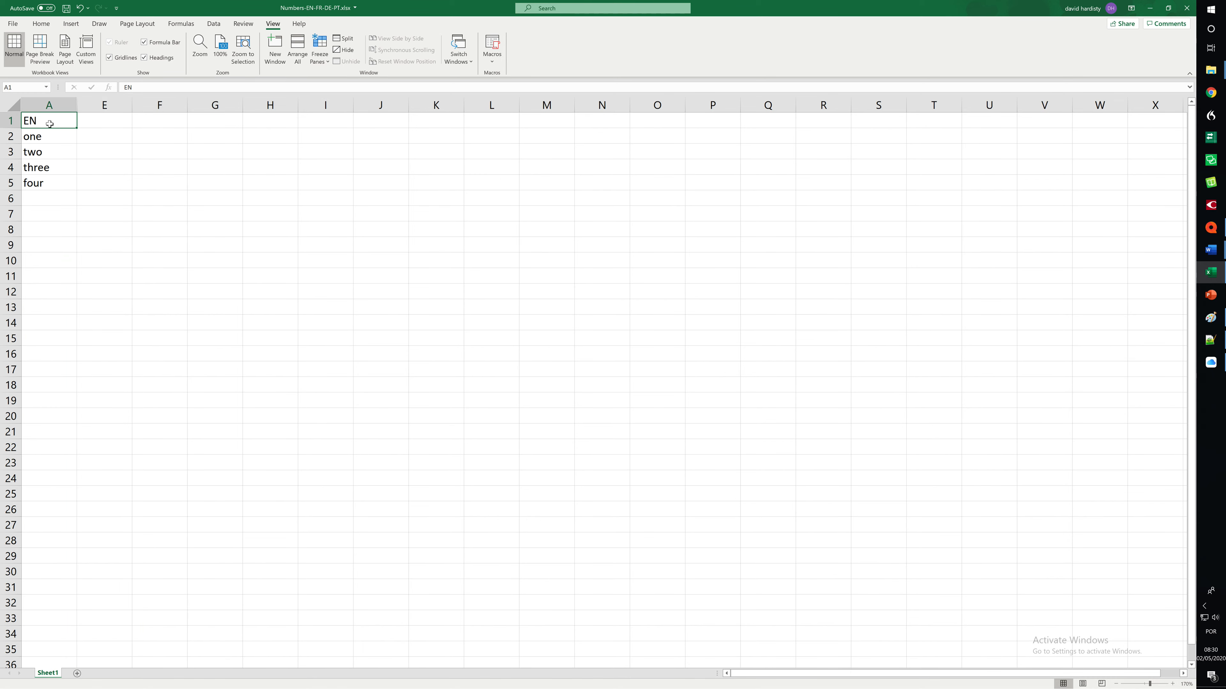
{"action": "type", "text": "PT"}
{"action": "key", "text": "Return"}
{"action": "type", "text": "um"}
{"action": "key", "text": "Return"}
{"action": "type", "text": "dois"}
{"action": "key", "text": "Return"}
{"action": "type", "text": "t"}
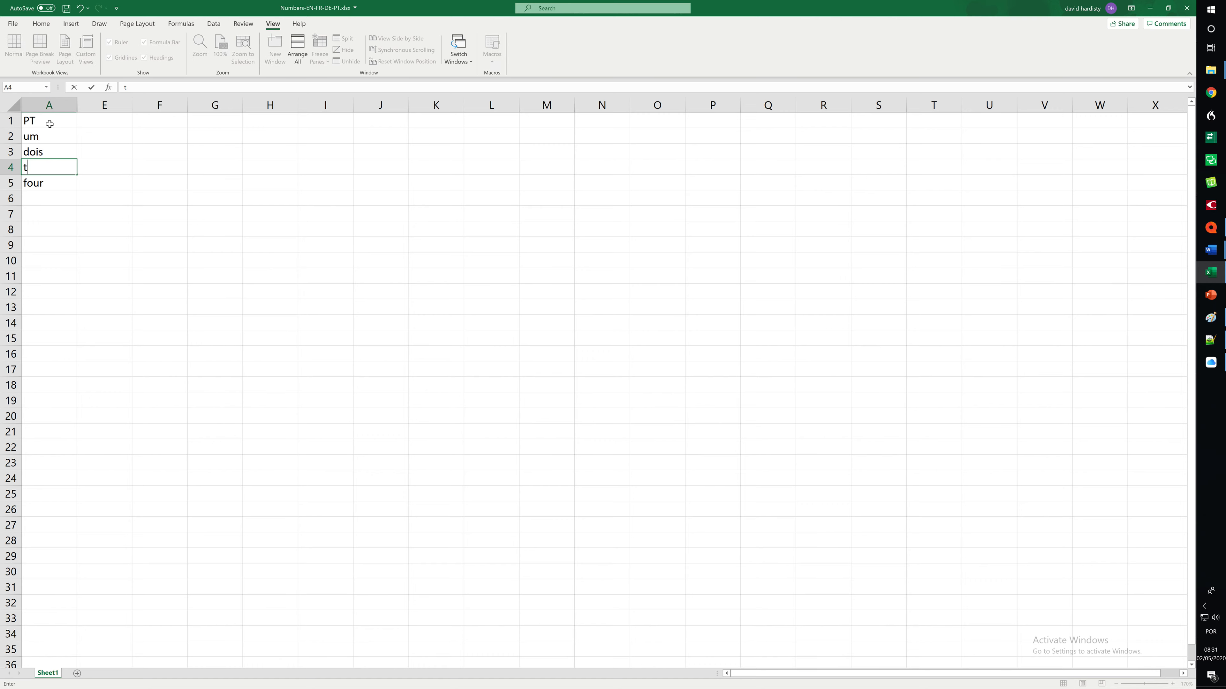
{"action": "type", "text": "rês"}
{"action": "key", "text": "Return"}
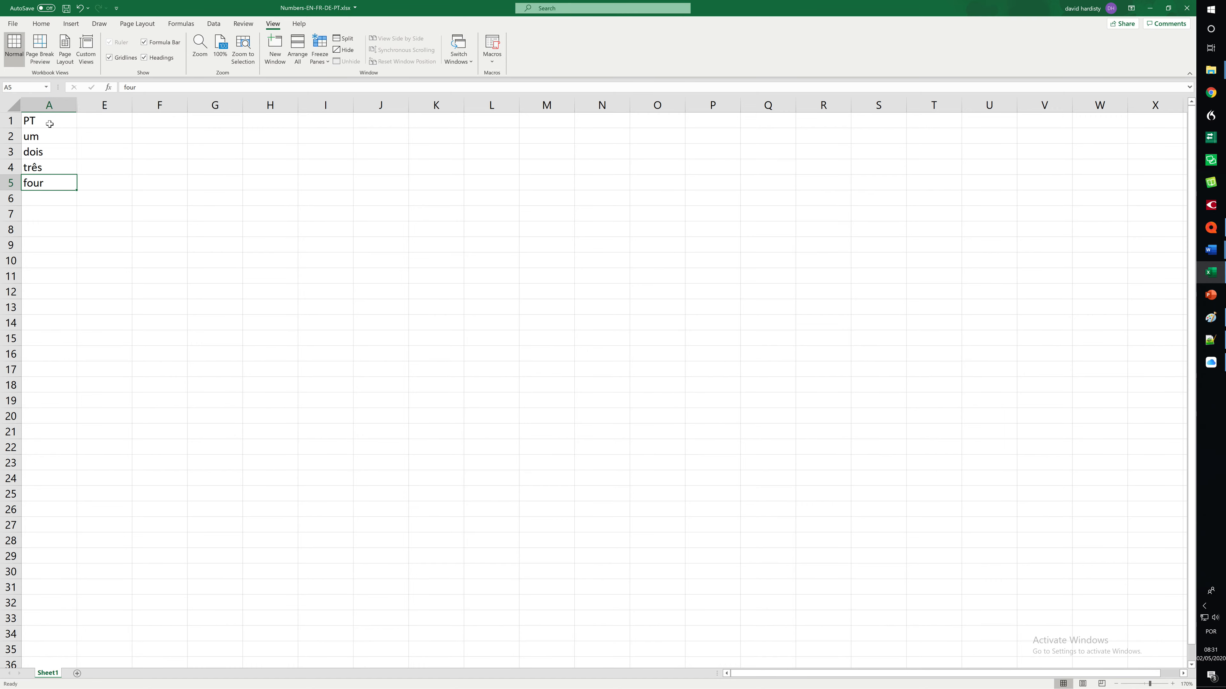
{"action": "type", "text": "quatro"}
{"action": "key", "text": "Return"}
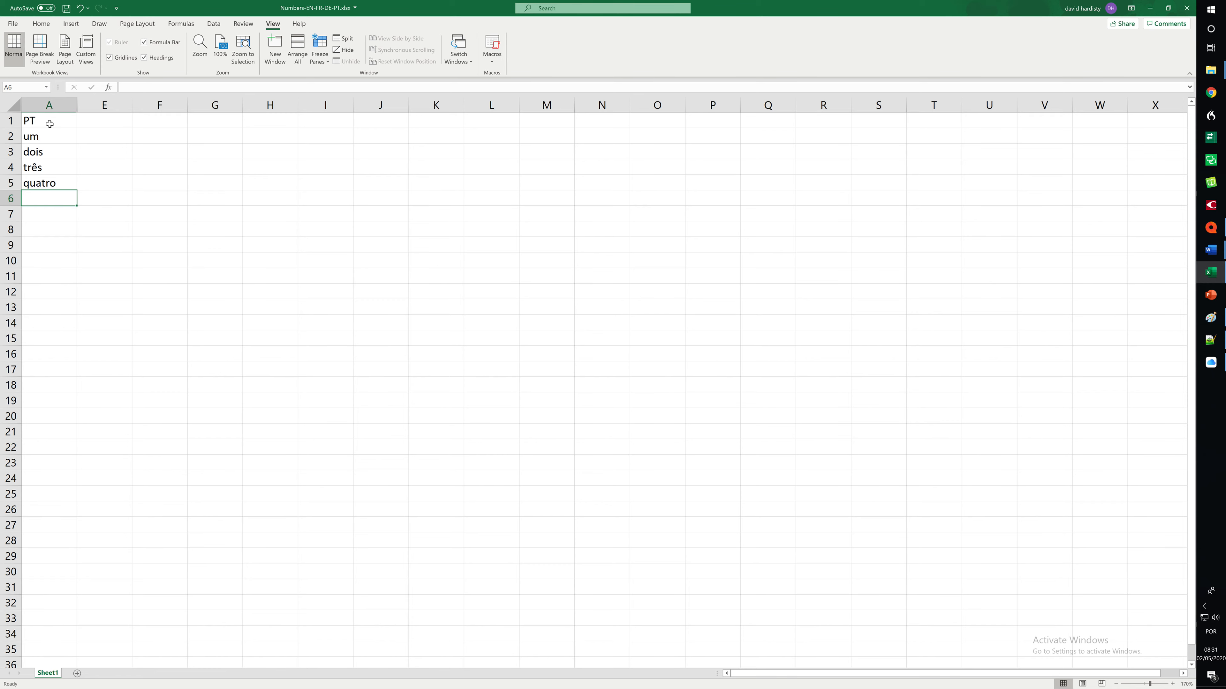
Undo the five Portuguese entries in column A.
{"action": "key", "text": "ctrl+z"}
{"action": "key", "text": "ctrl+z"}
{"action": "key", "text": "ctrl+z"}
{"action": "key", "text": "ctrl+z"}
{"action": "key", "text": "ctrl+z"}
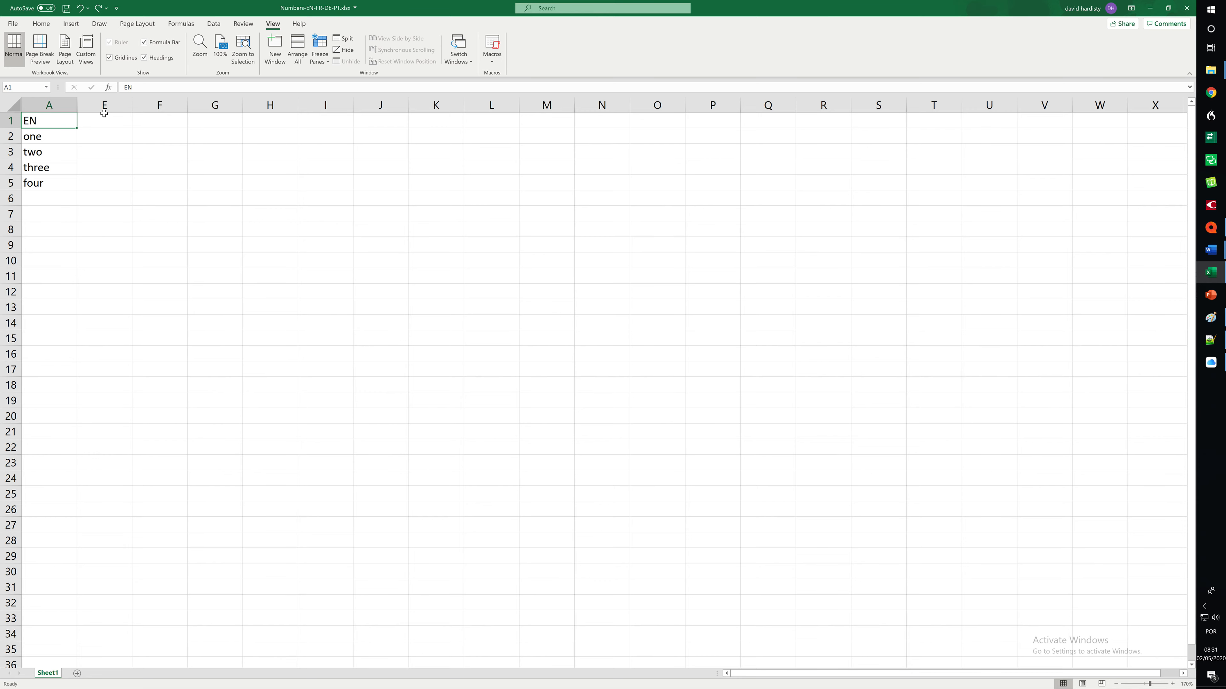
Unhide the hidden columns between A and E.
{"action": "left_click_drag", "start_coordinate": [62, 105], "coordinate": [97, 105]}
{"action": "right_click", "coordinate": [97, 105]}
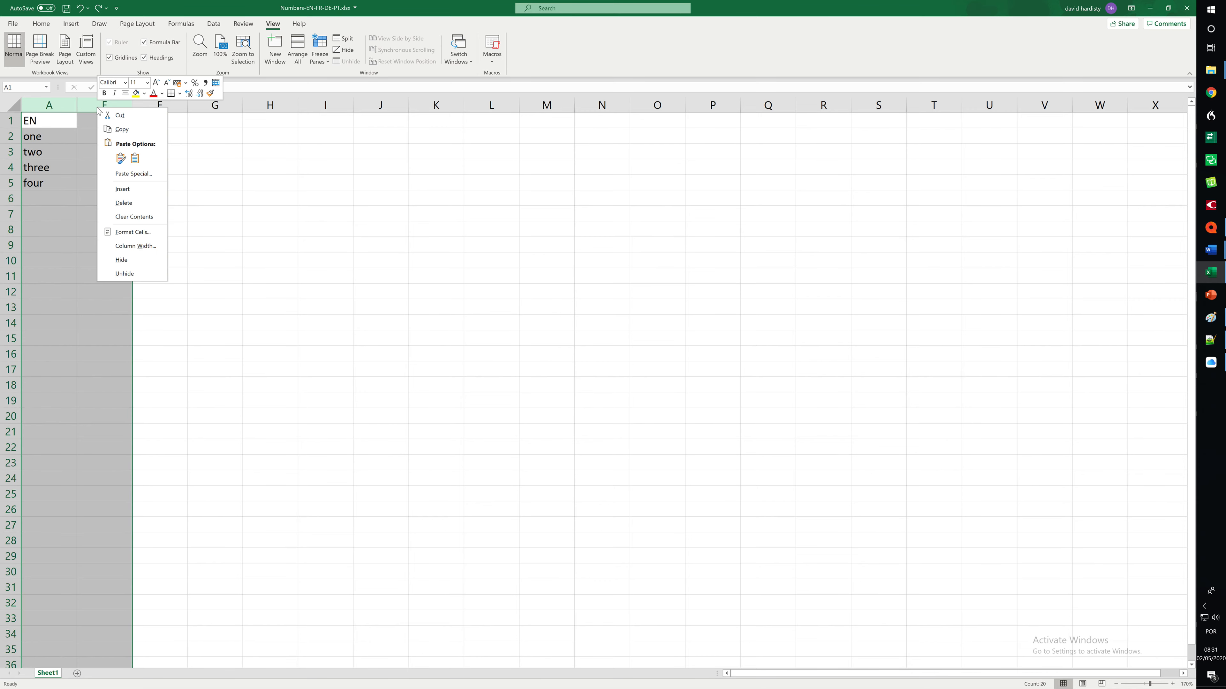
{"action": "left_click", "coordinate": [128, 274]}
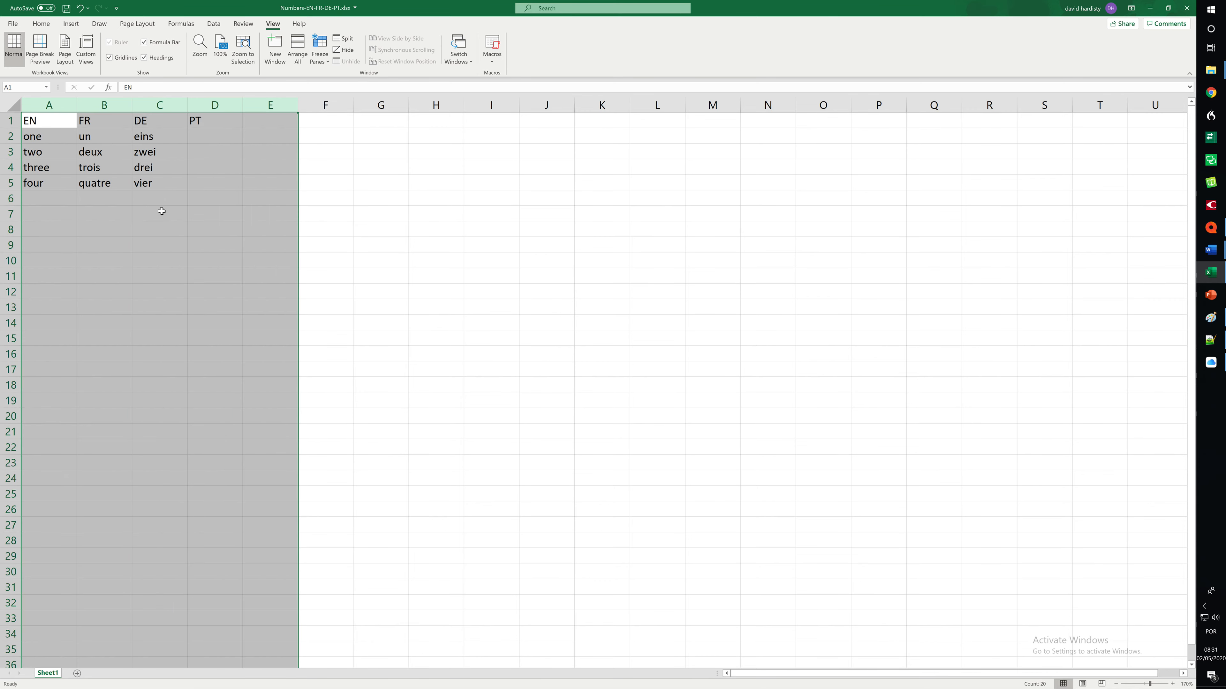
{"action": "left_click", "coordinate": [159, 212]}
Hide the FR and DE columns, B and C.
{"action": "left_click_drag", "start_coordinate": [104, 104], "coordinate": [169, 100]}
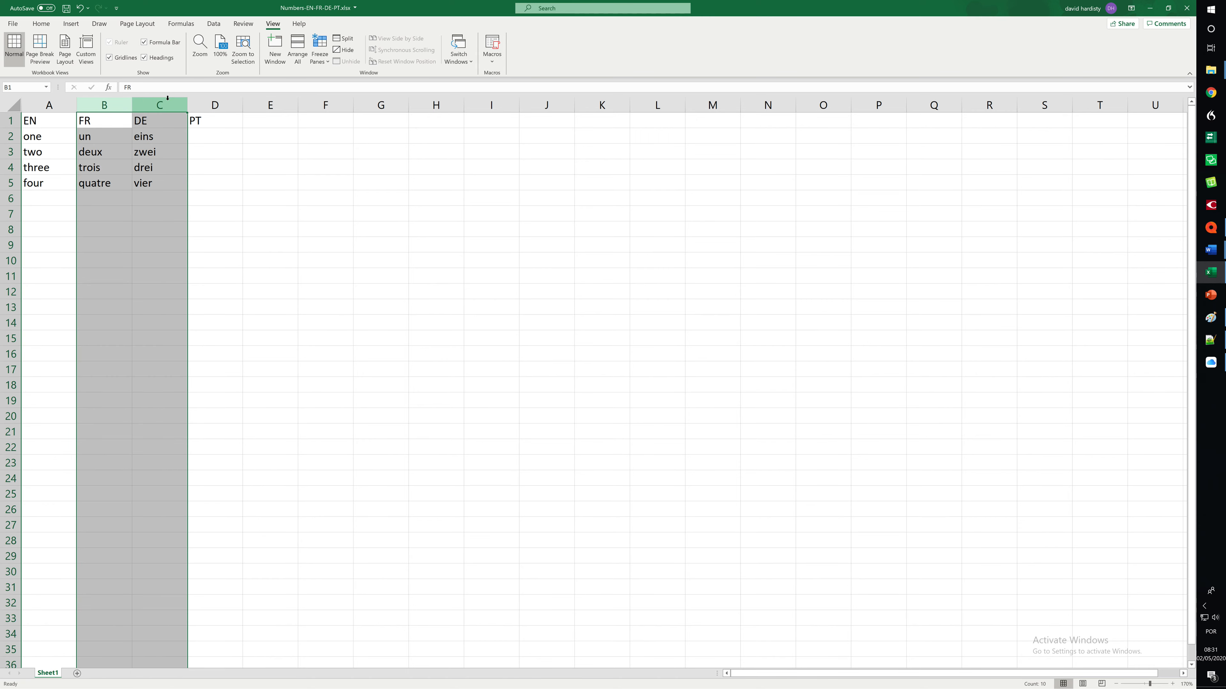
{"action": "right_click", "coordinate": [168, 100]}
{"action": "left_click", "coordinate": [206, 254]}
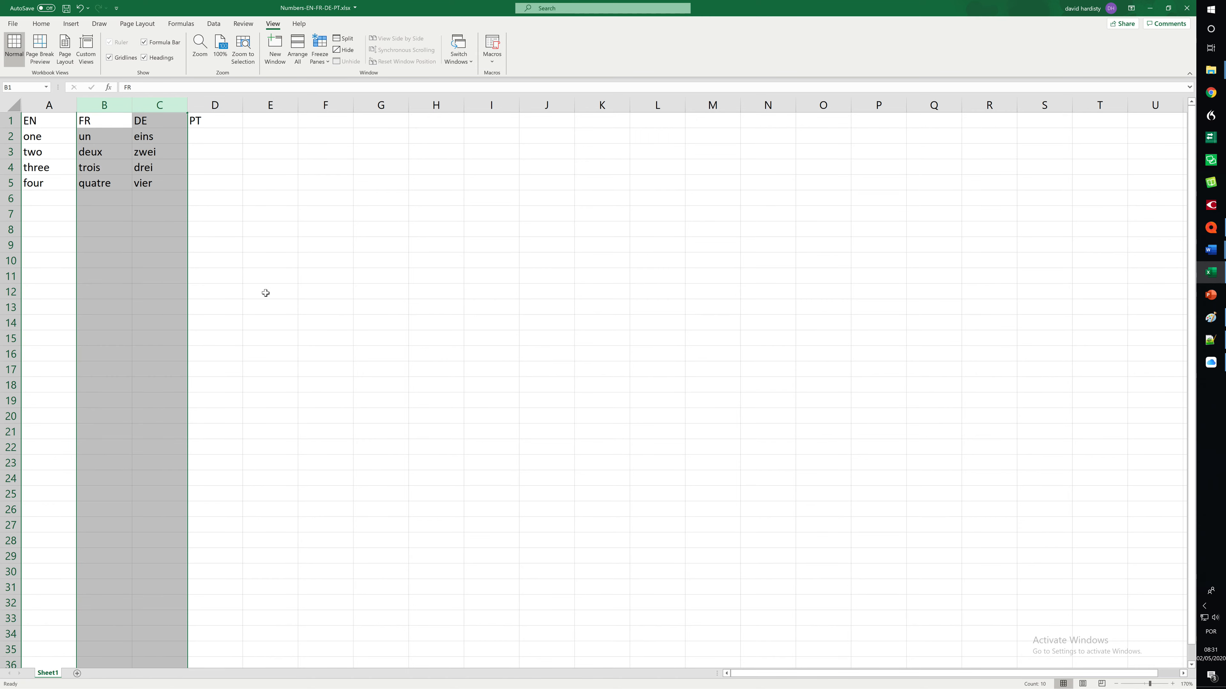
{"action": "left_click", "coordinate": [193, 287]}
Examine the two-column layout with the English source cells beside the empty Portuguese target cells.
{"action": "left_click", "coordinate": [41, 126]}
{"action": "left_click_drag", "start_coordinate": [41, 126], "coordinate": [42, 184]}
{"action": "left_click", "coordinate": [124, 212]}
{"action": "left_click_drag", "start_coordinate": [103, 131], "coordinate": [99, 183]}
{"action": "left_click", "coordinate": [126, 174]}
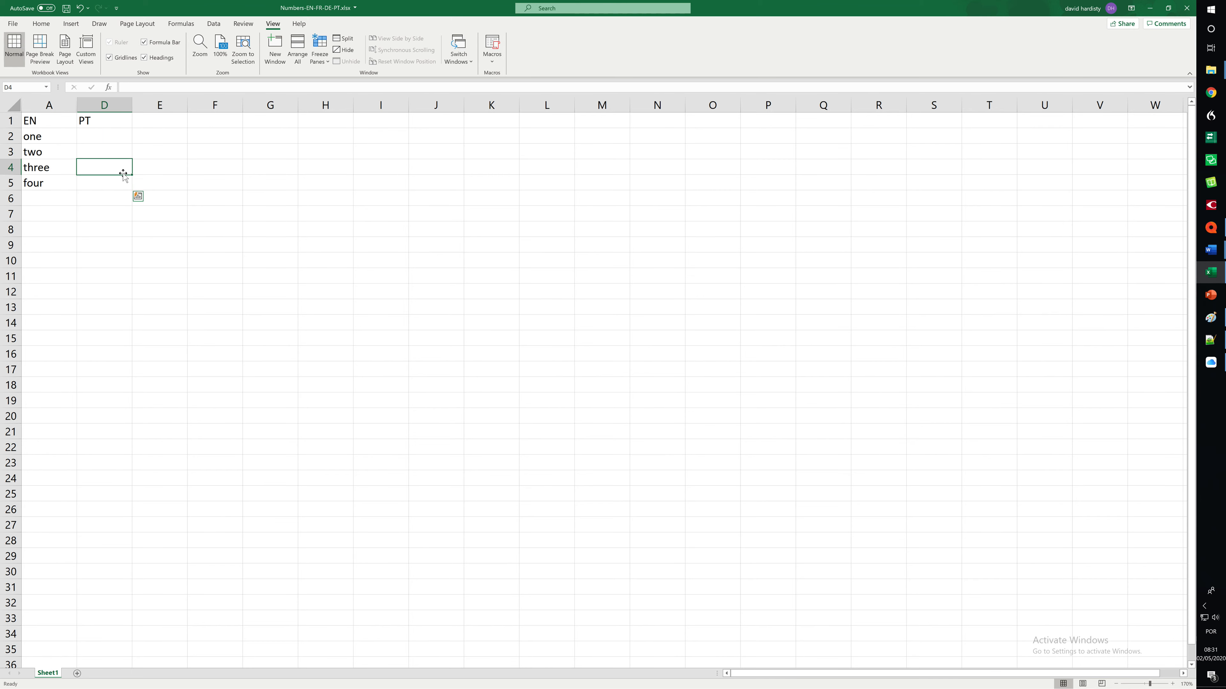
{"action": "left_click", "coordinate": [39, 121]}
{"action": "left_click_drag", "start_coordinate": [39, 121], "coordinate": [95, 184]}
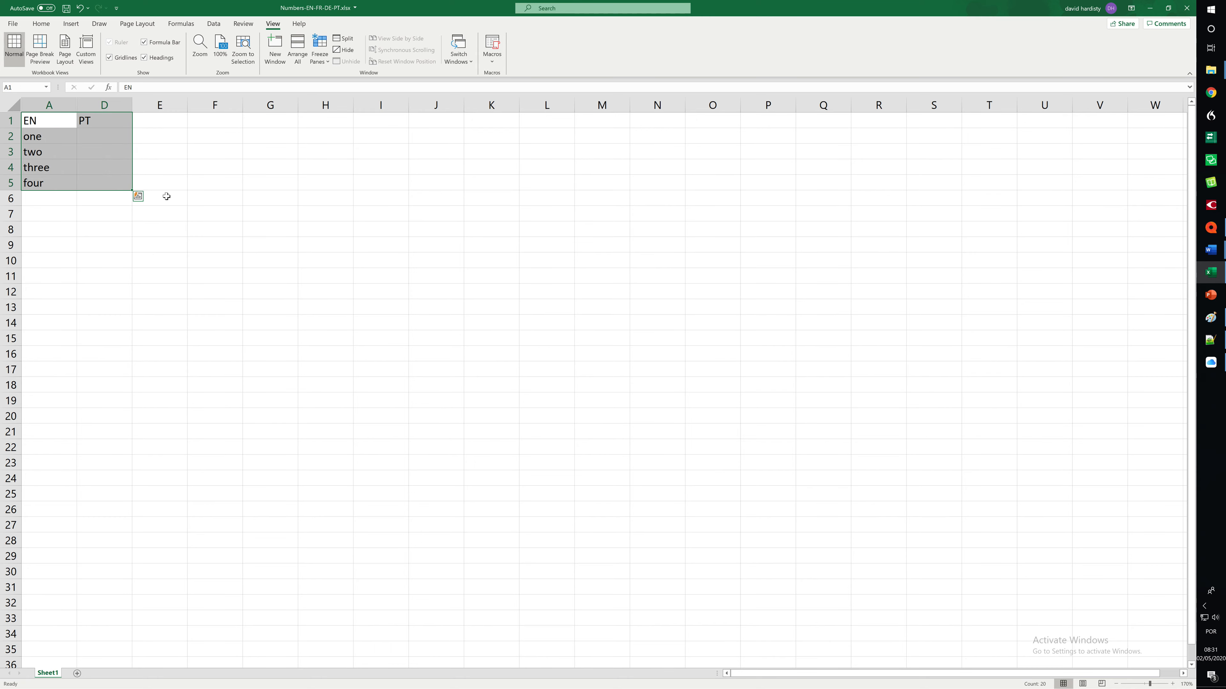
Unhide the FR and DE columns between columns A and D.
{"action": "left_click_drag", "start_coordinate": [61, 106], "coordinate": [87, 106]}
{"action": "right_click", "coordinate": [87, 106]}
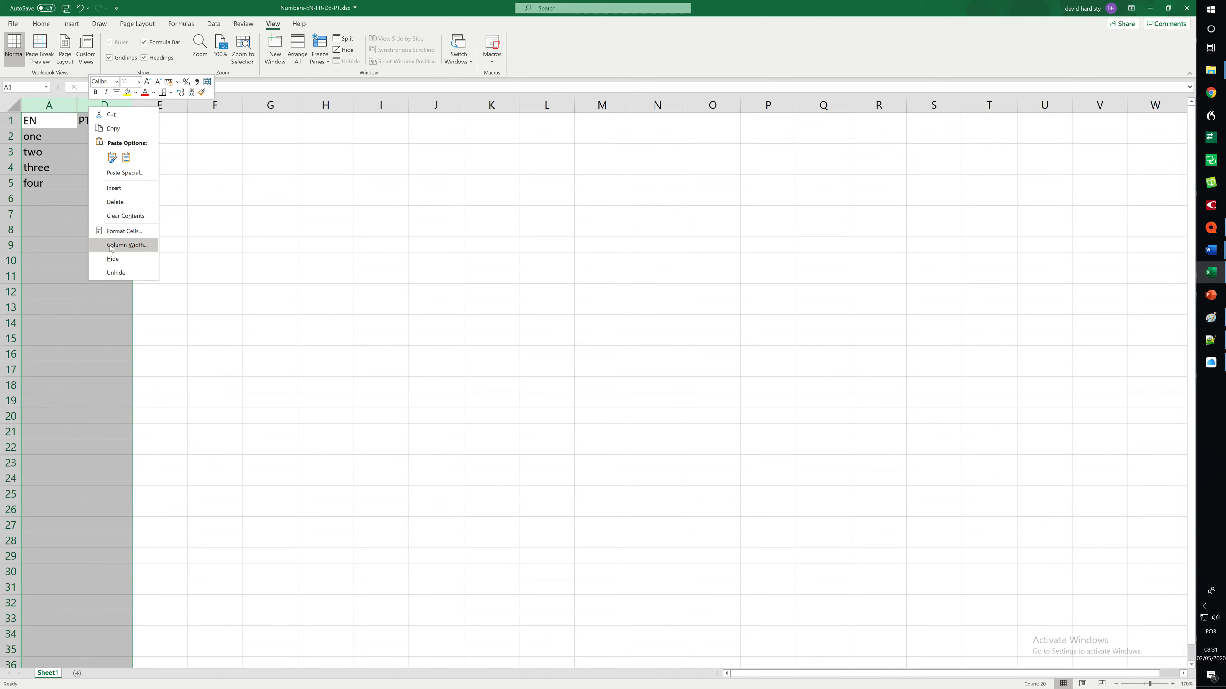
{"action": "left_click", "coordinate": [121, 274]}
{"action": "left_click", "coordinate": [150, 250]}
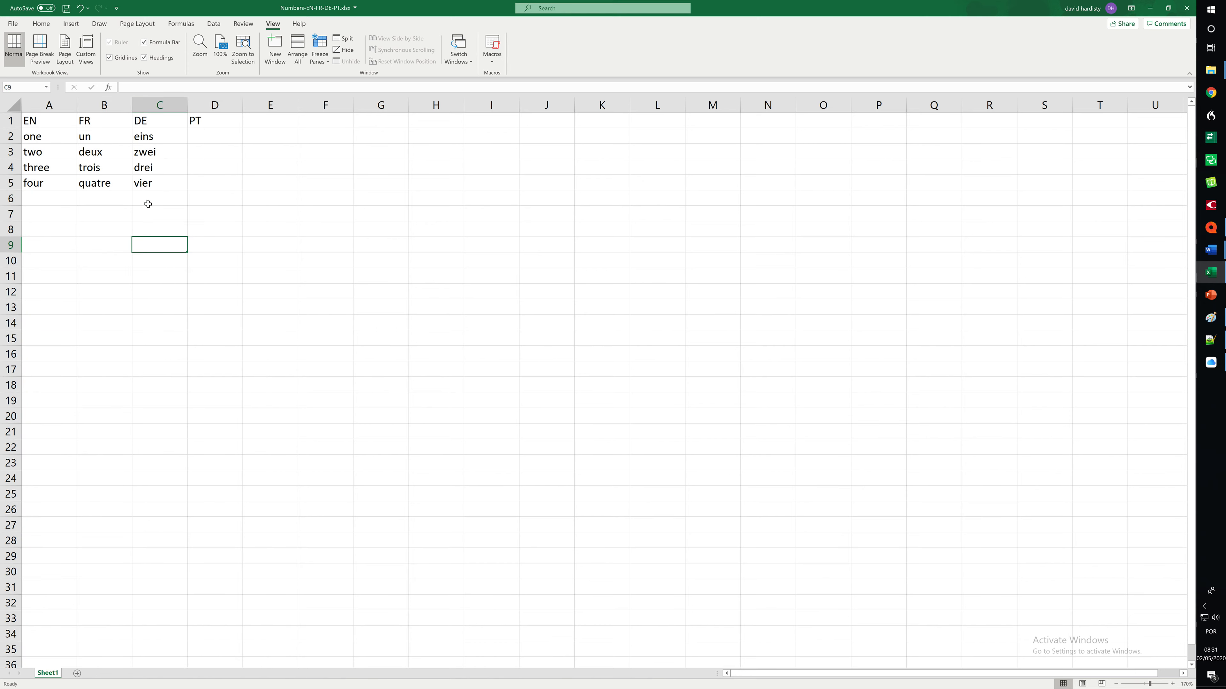
Examine the EN, FR and DE columns and the empty PT cells D2 to D5.
{"action": "left_click_drag", "start_coordinate": [37, 119], "coordinate": [205, 189]}
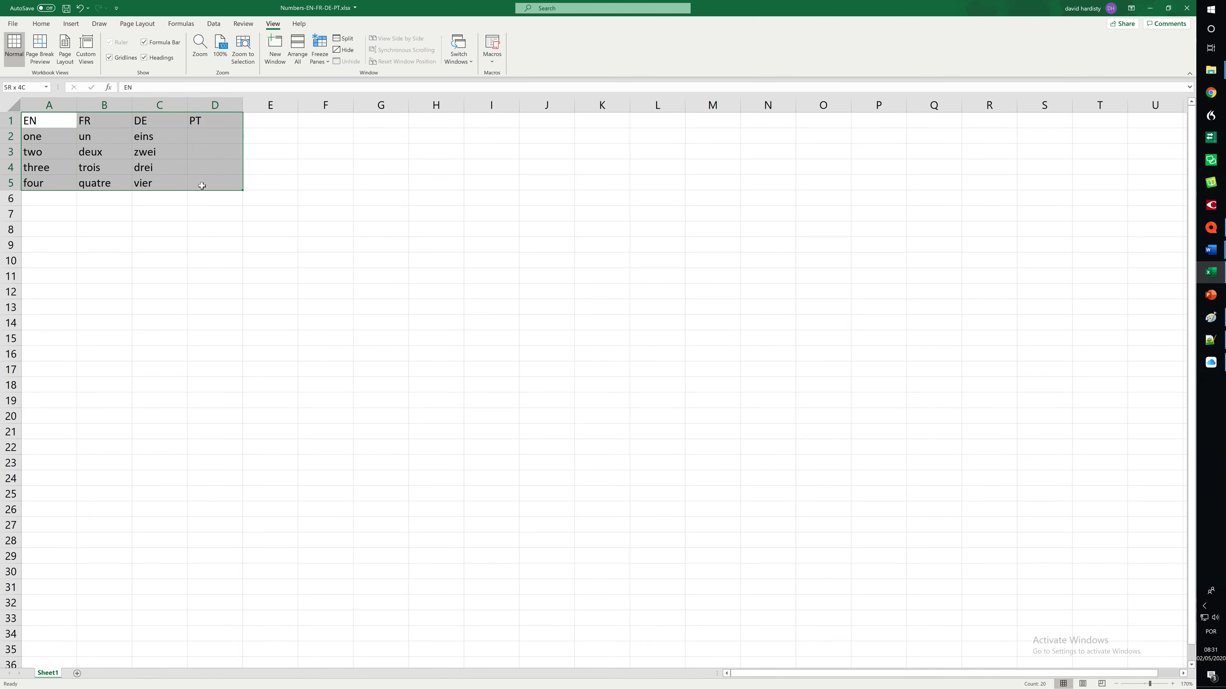
{"action": "left_click", "coordinate": [100, 214]}
{"action": "left_click_drag", "start_coordinate": [45, 126], "coordinate": [42, 183]}
{"action": "left_click_drag", "start_coordinate": [96, 122], "coordinate": [95, 185]}
{"action": "left_click_drag", "start_coordinate": [145, 121], "coordinate": [148, 184]}
{"action": "left_click", "coordinate": [231, 173]}
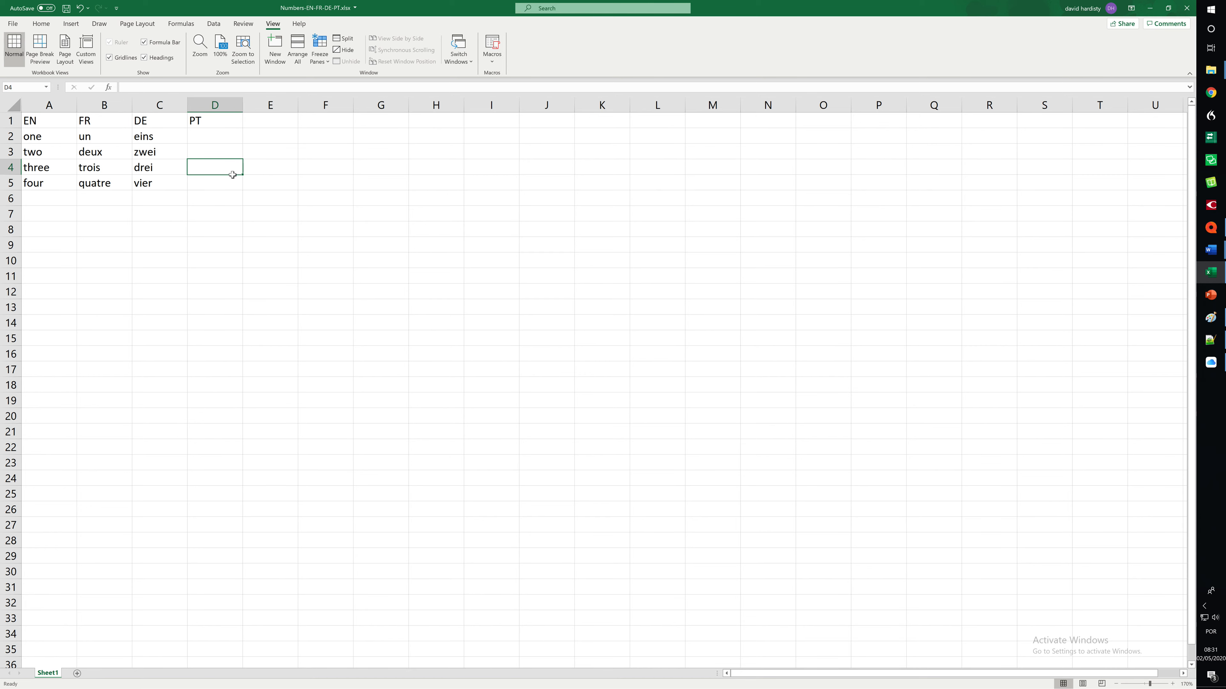
{"action": "left_click", "coordinate": [202, 140]}
{"action": "left_click", "coordinate": [202, 156]}
{"action": "left_click", "coordinate": [199, 165]}
{"action": "left_click", "coordinate": [200, 186]}
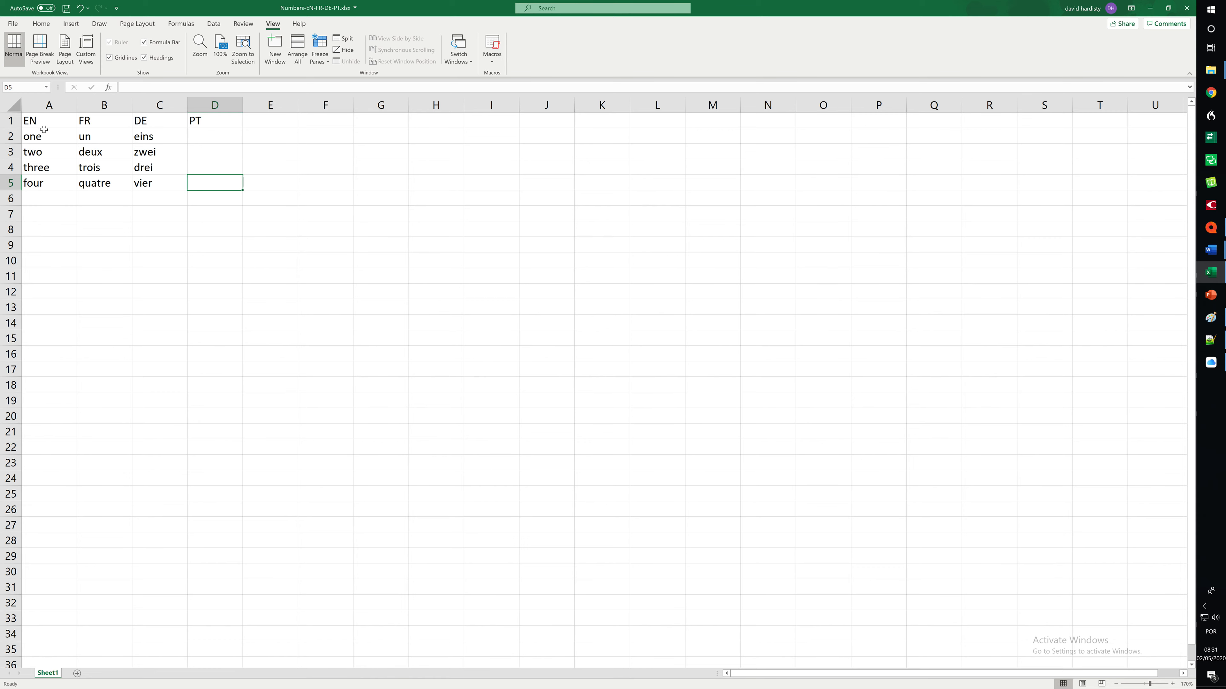
Review the language headers EN, FR and DE, plus source column A and target column D.
{"action": "left_click", "coordinate": [36, 121]}
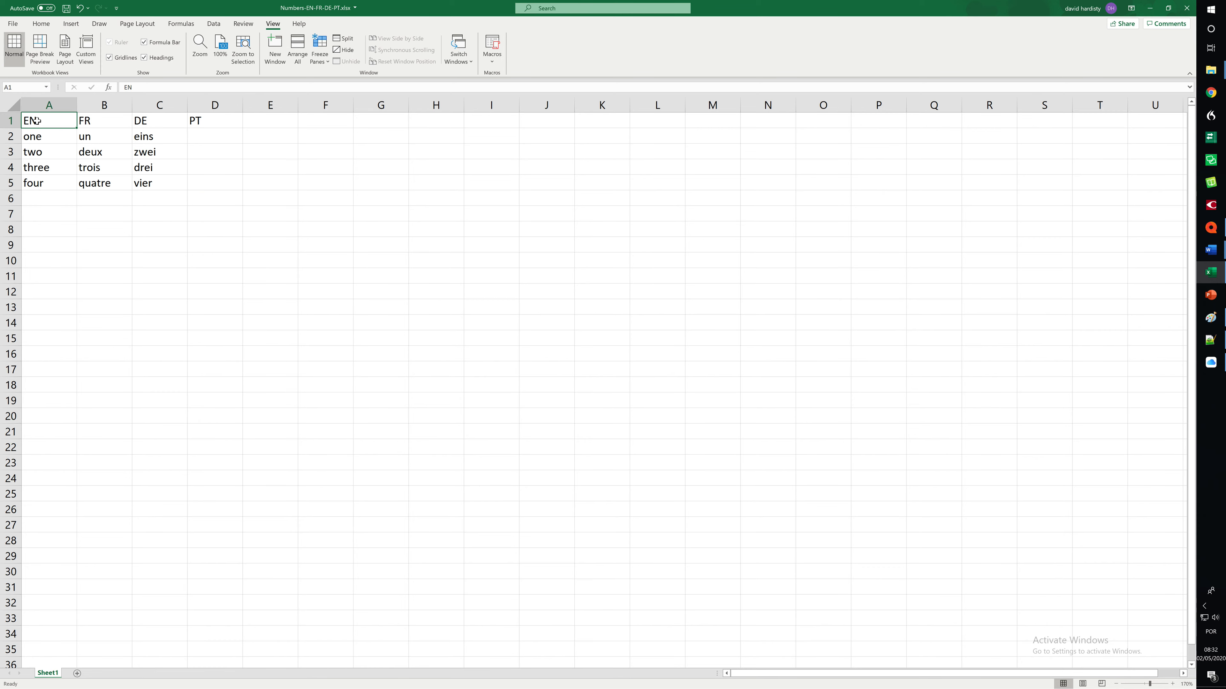
{"action": "left_click", "coordinate": [99, 123]}
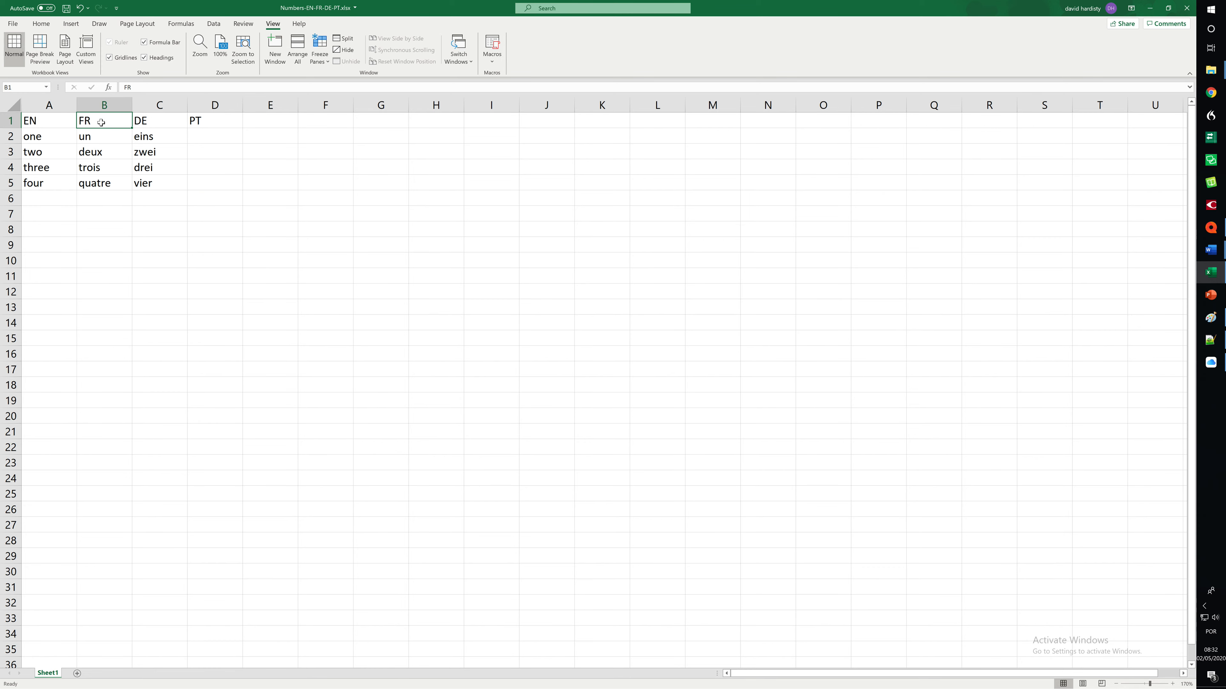
{"action": "left_click", "coordinate": [146, 126]}
{"action": "left_click", "coordinate": [30, 107]}
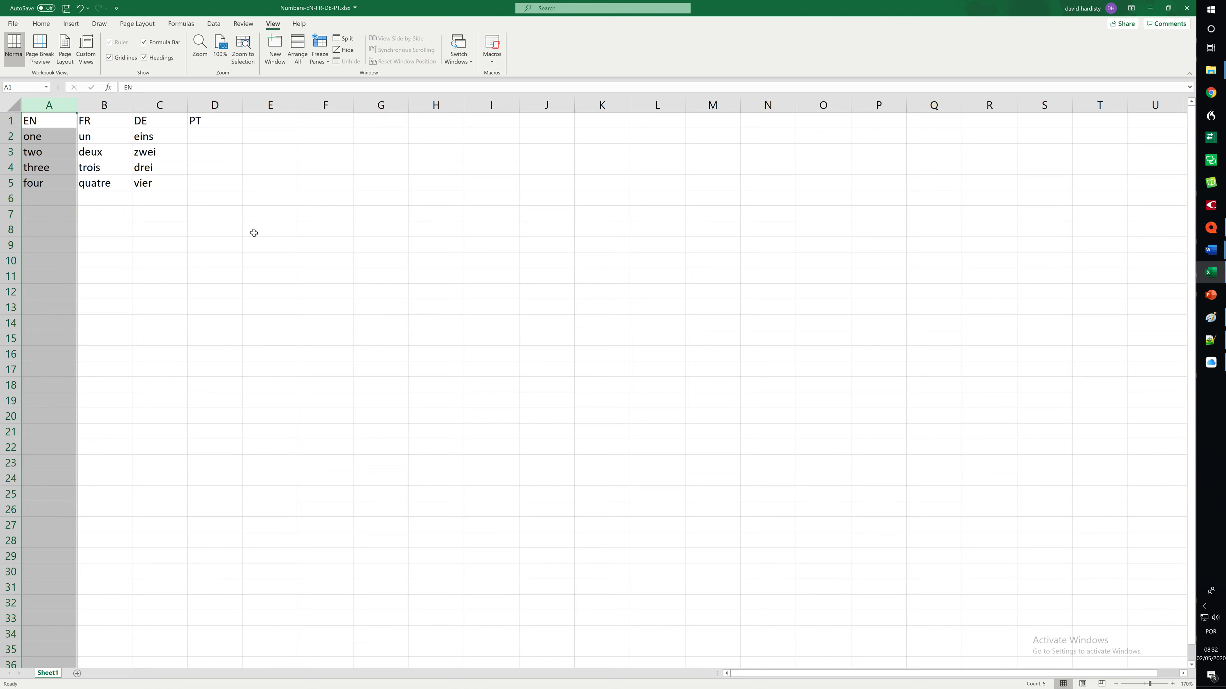
{"action": "left_click", "coordinate": [215, 104]}
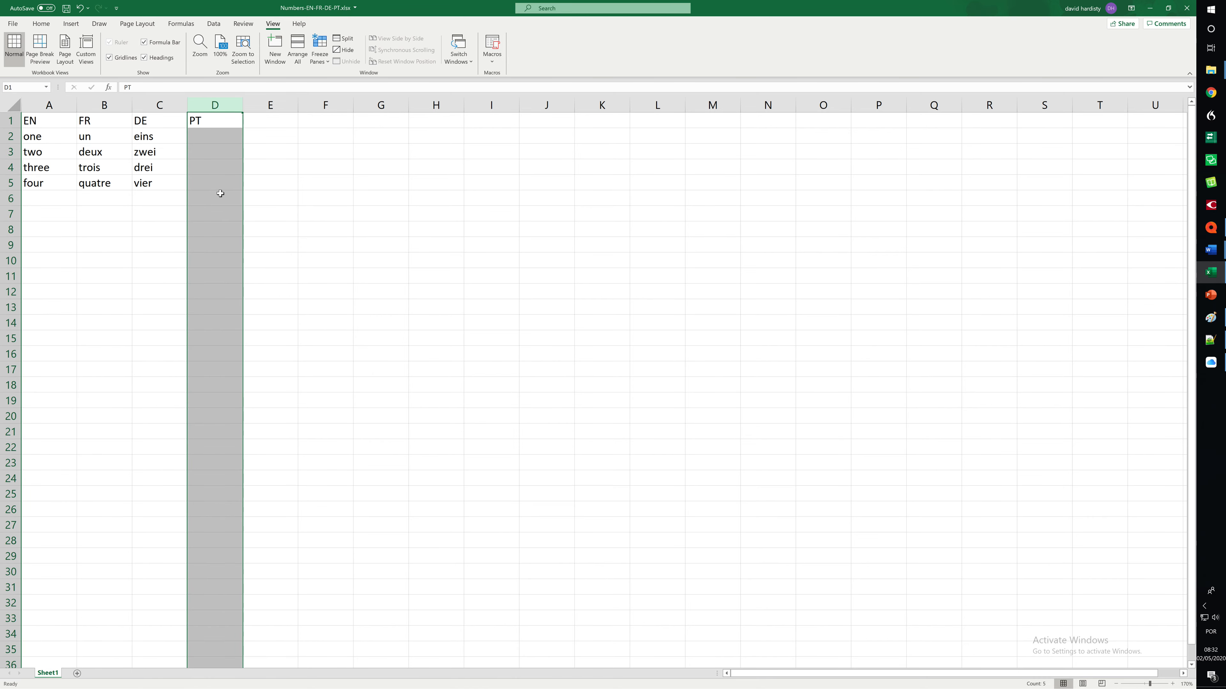
Save the workbook and open Numbers-EN-FR-DE-PT_some.xlsx to inspect its already translated PT cells.
{"action": "left_click", "coordinate": [66, 8]}
{"action": "left_click", "coordinate": [14, 23]}
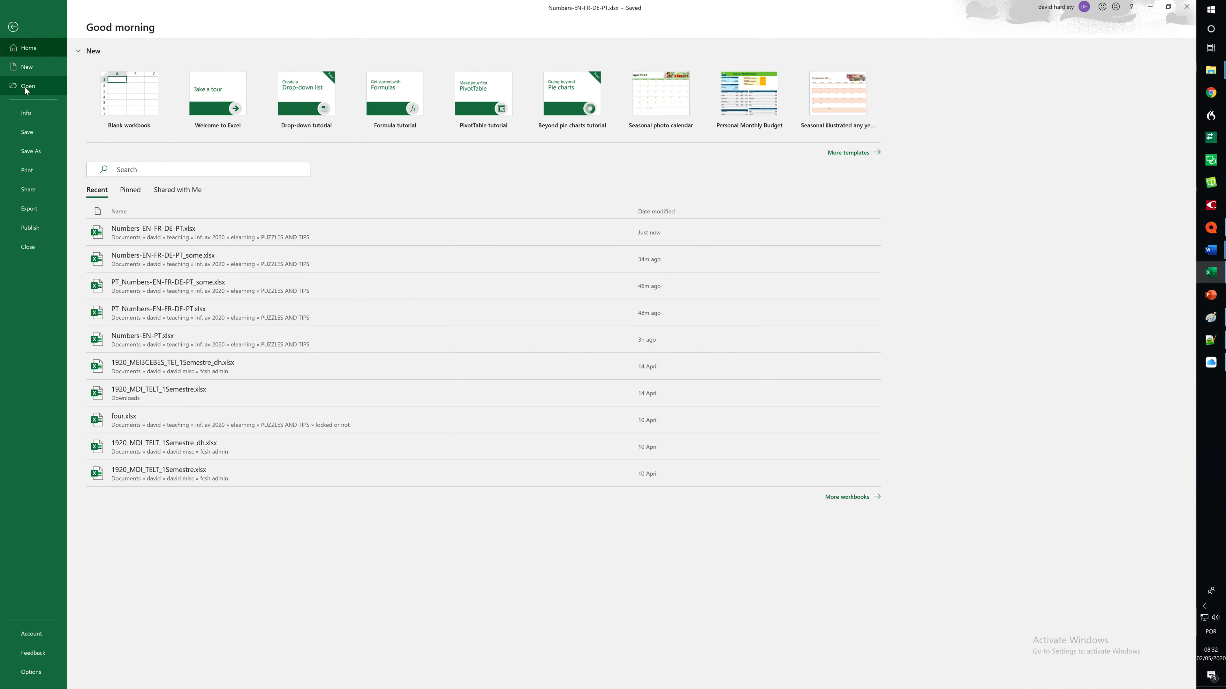
{"action": "key", "text": "Escape"}
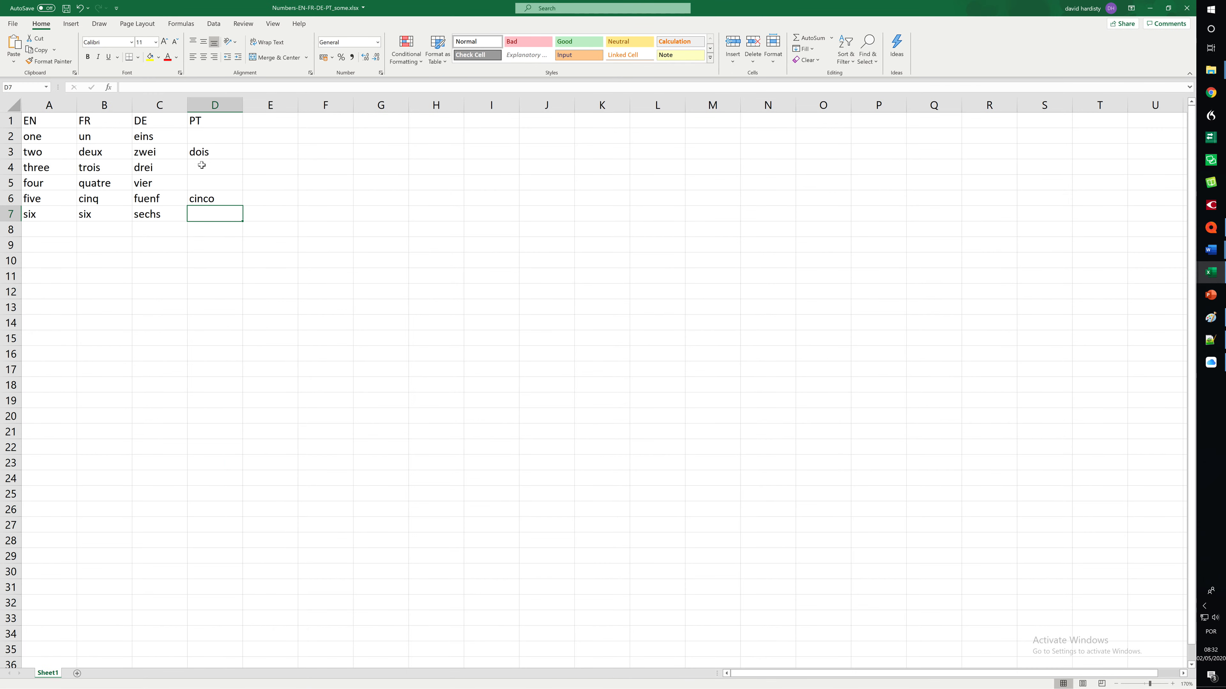
{"action": "left_click", "coordinate": [207, 155]}
{"action": "left_click", "coordinate": [201, 200]}
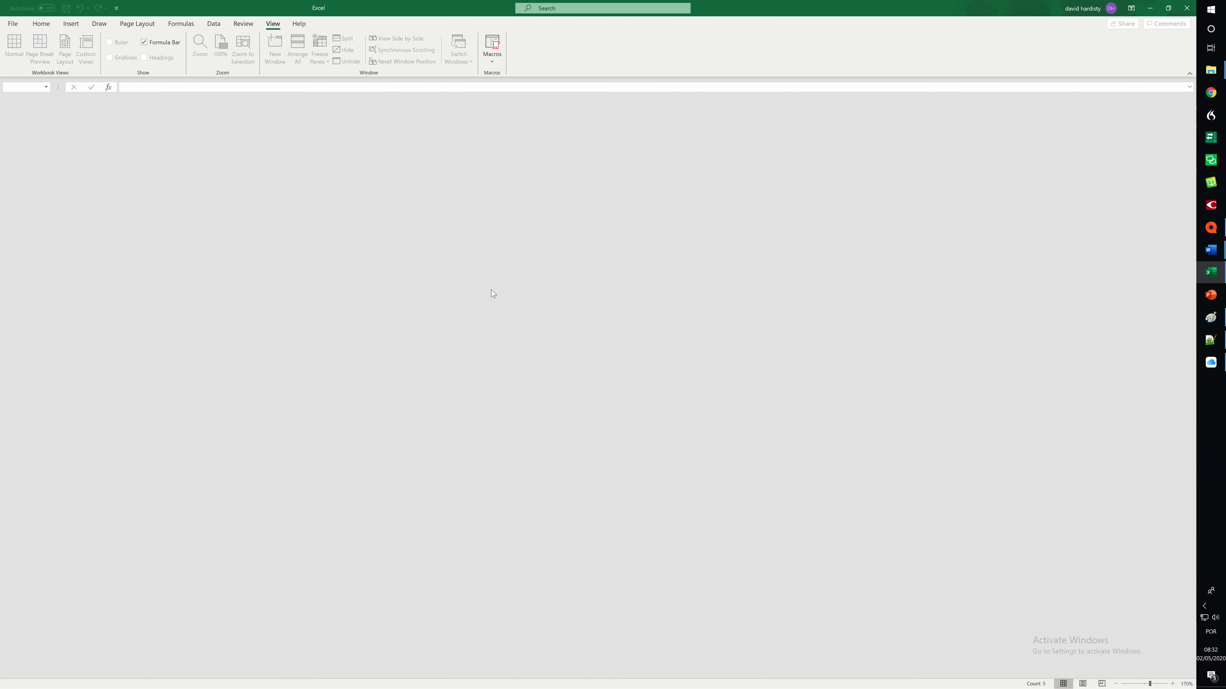
Switch to memoQ and start importing Numbers-EN-FR-DE-PT.xlsx with options into the project's translations.
{"action": "left_click", "coordinate": [1211, 227]}
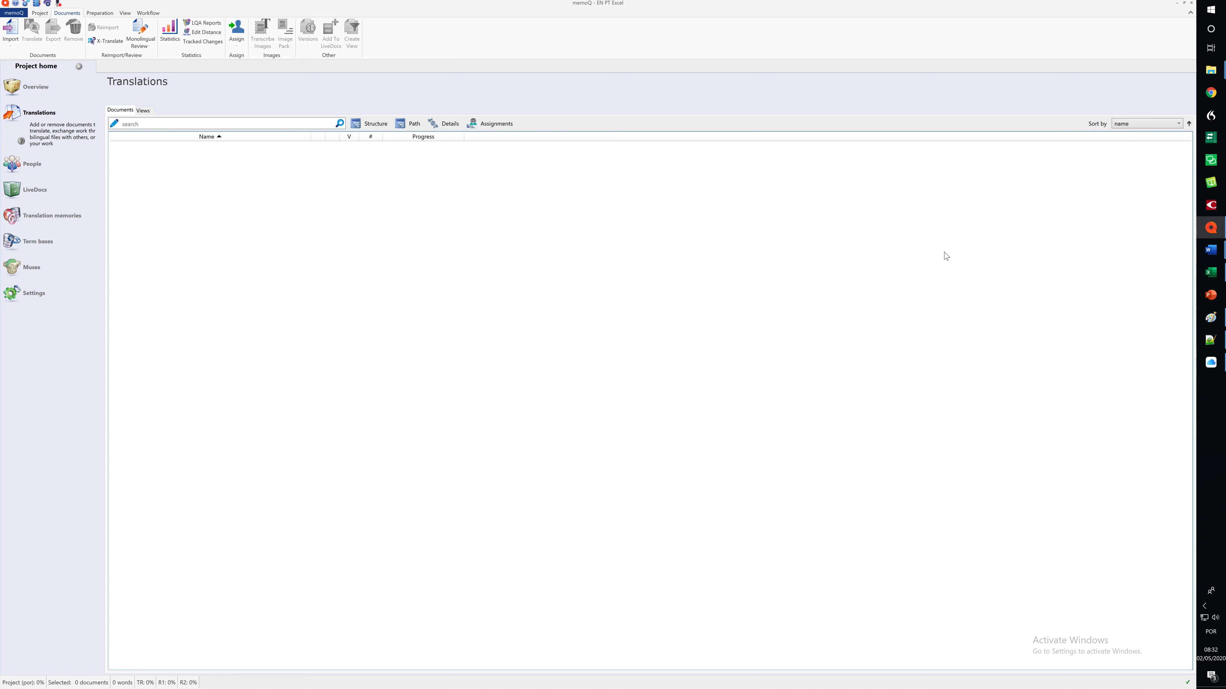
{"action": "right_click", "coordinate": [159, 160]}
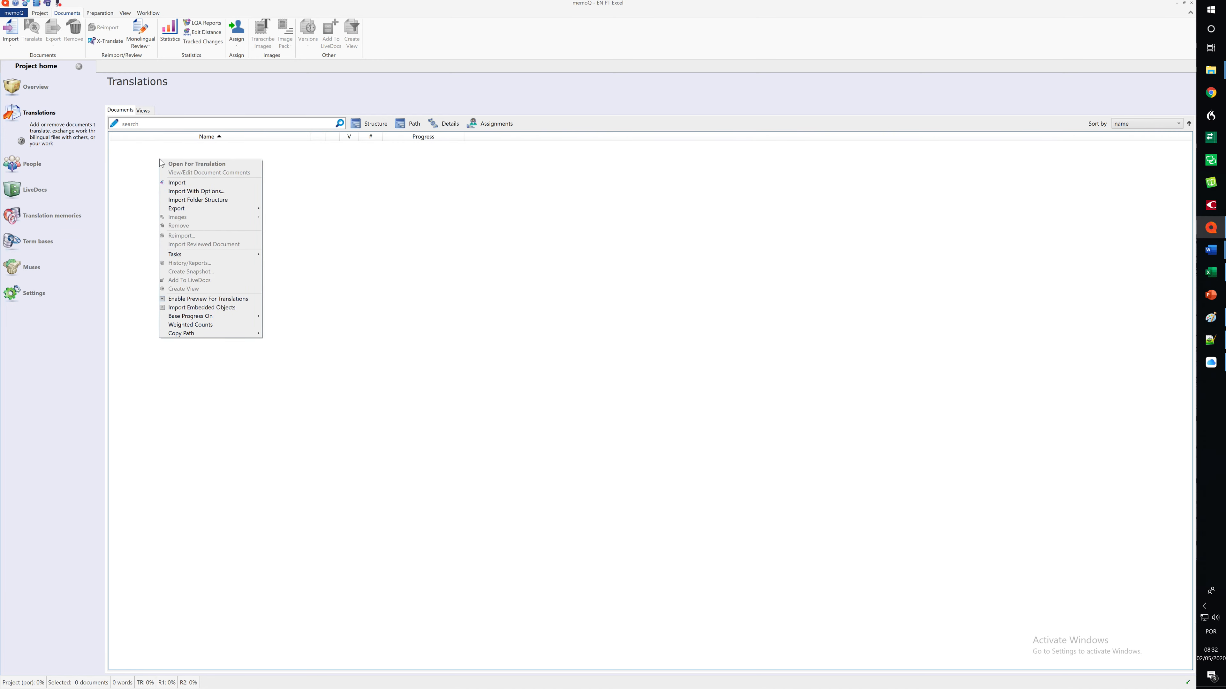
{"action": "left_click", "coordinate": [200, 192]}
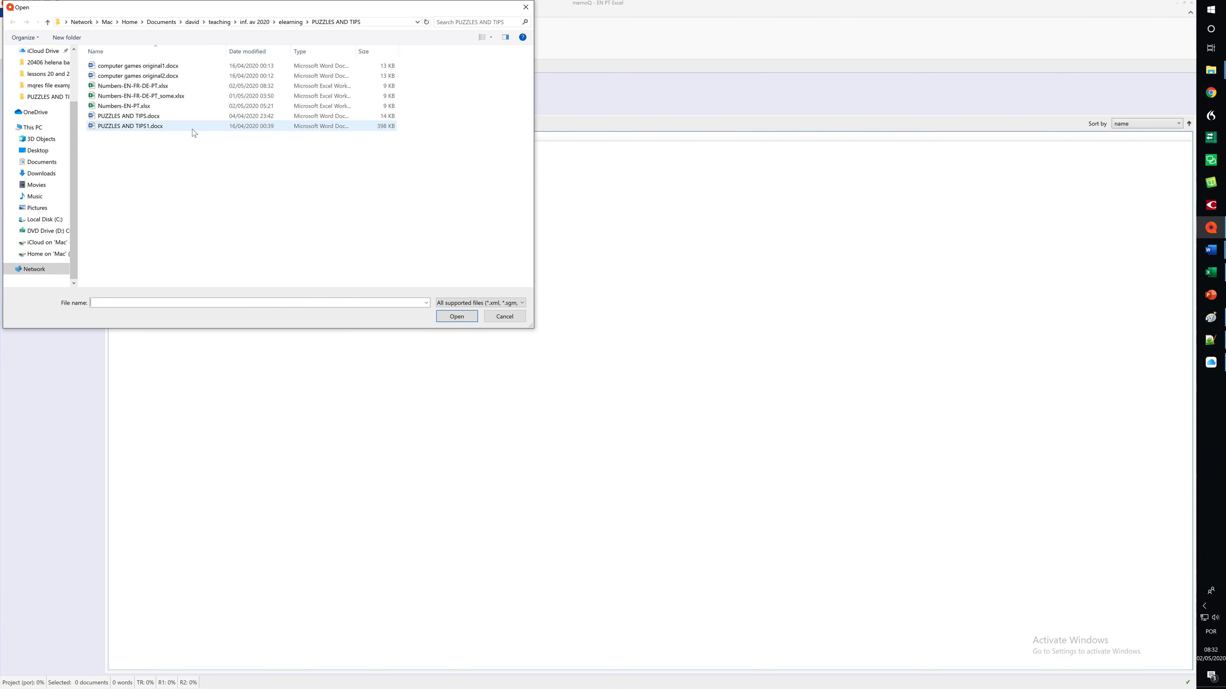
{"action": "double_click", "coordinate": [157, 87]}
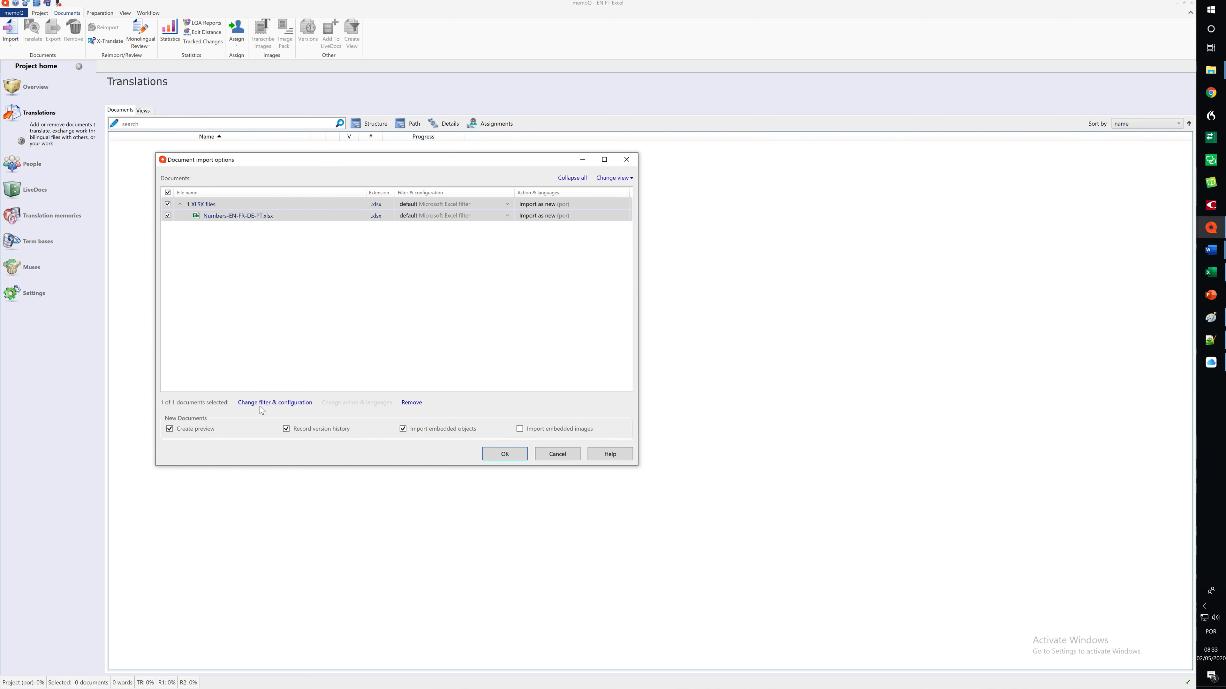
Change the import filter for the Excel file to the Multilingual delimited text filter.
{"action": "left_click", "coordinate": [287, 406]}
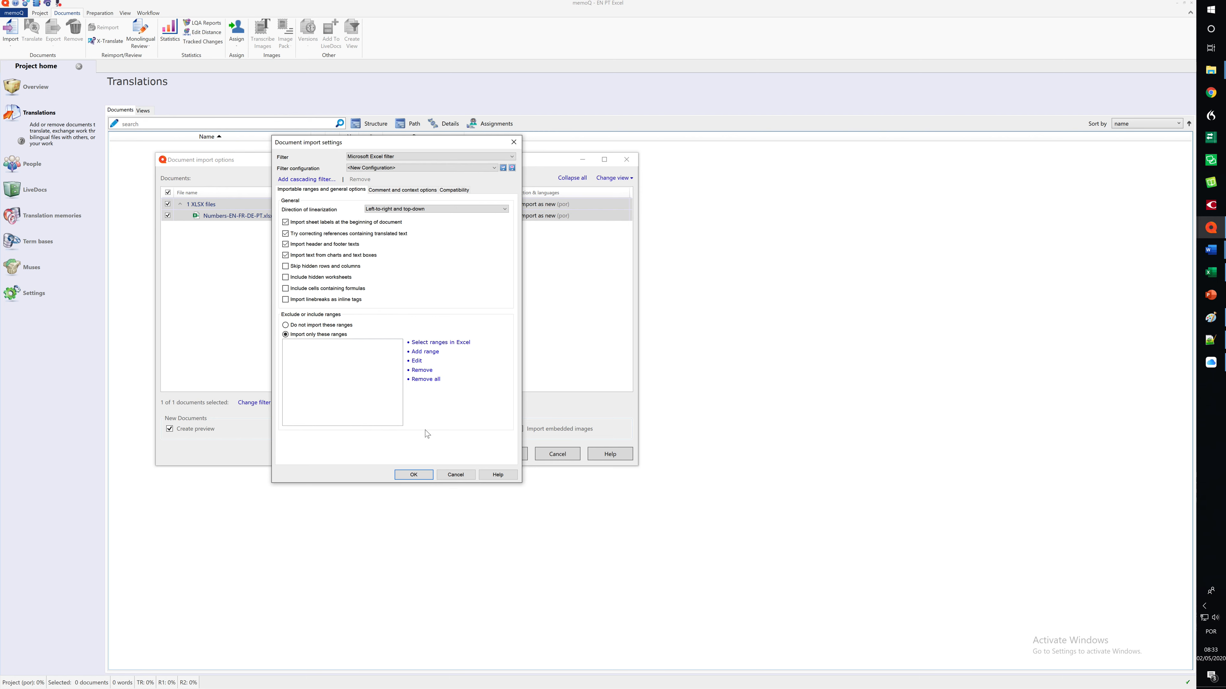
{"action": "left_click", "coordinate": [499, 160]}
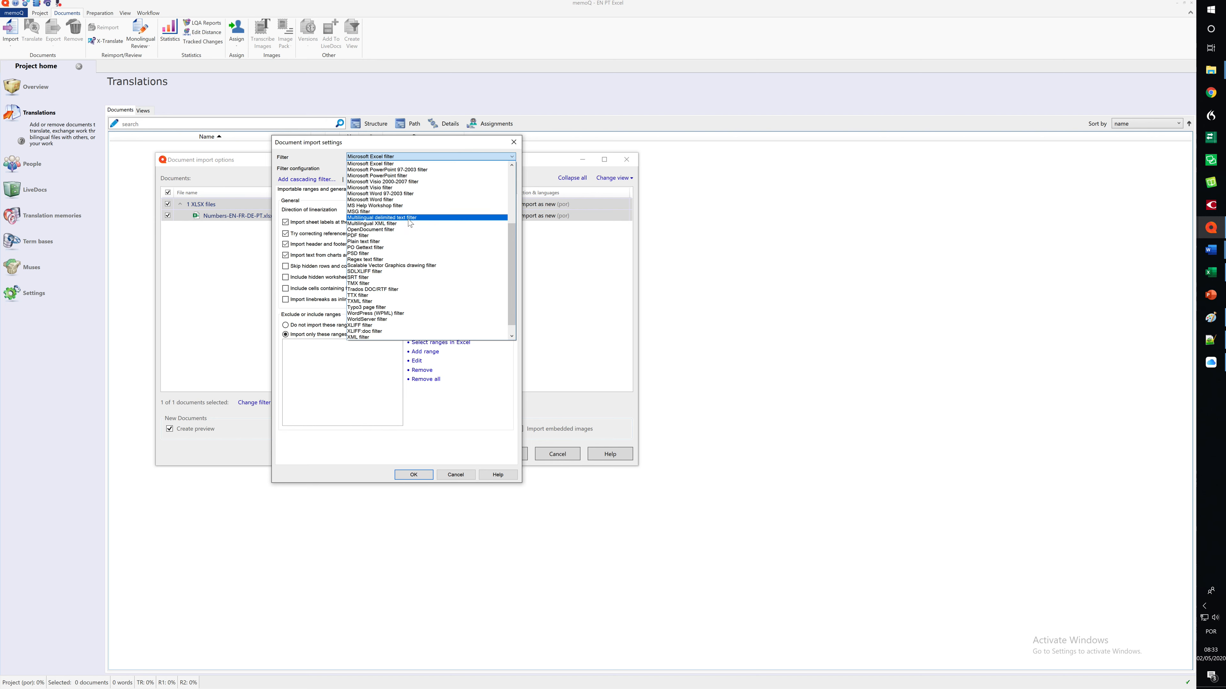
{"action": "left_click", "coordinate": [427, 219]}
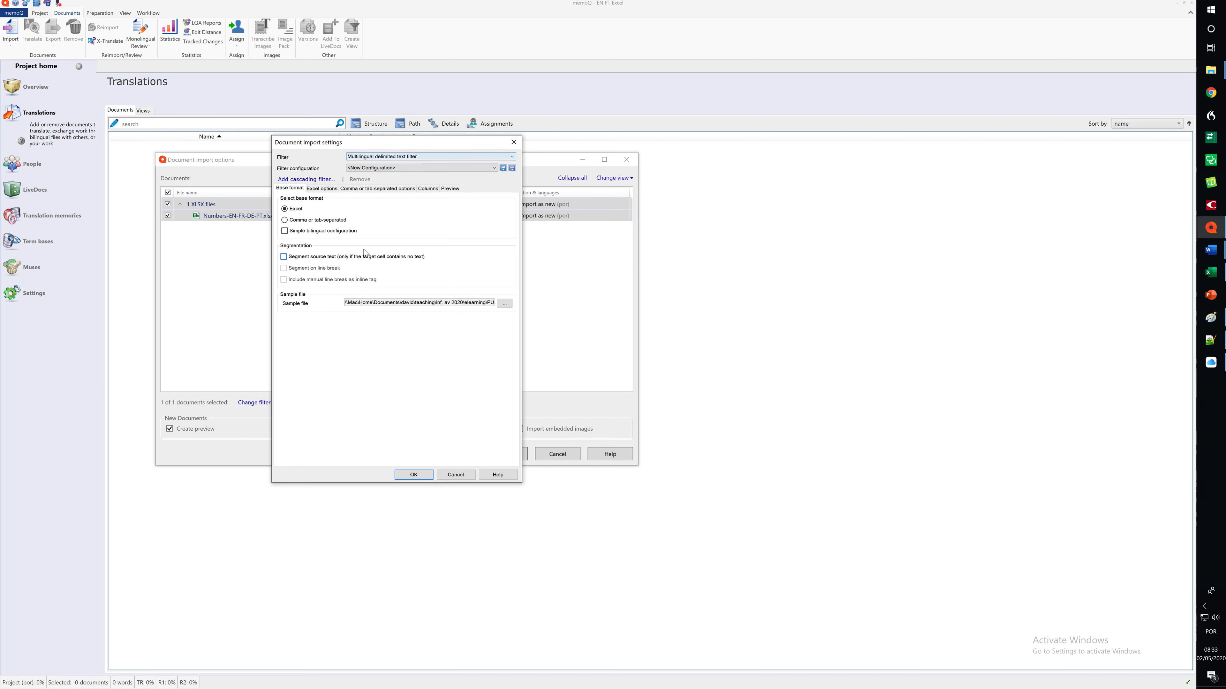
Review the filter's Excel, comma or tab-separated, column and preview options, ending on the base format settings.
{"action": "left_click", "coordinate": [323, 190]}
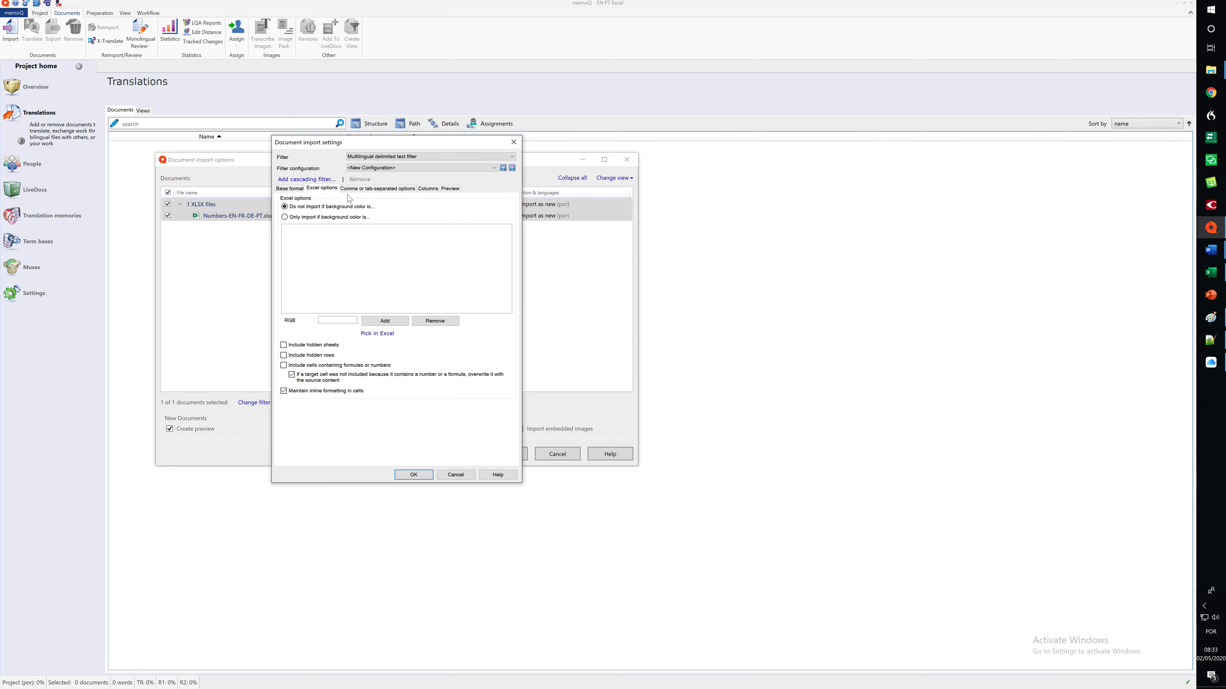
{"action": "left_click", "coordinate": [356, 192]}
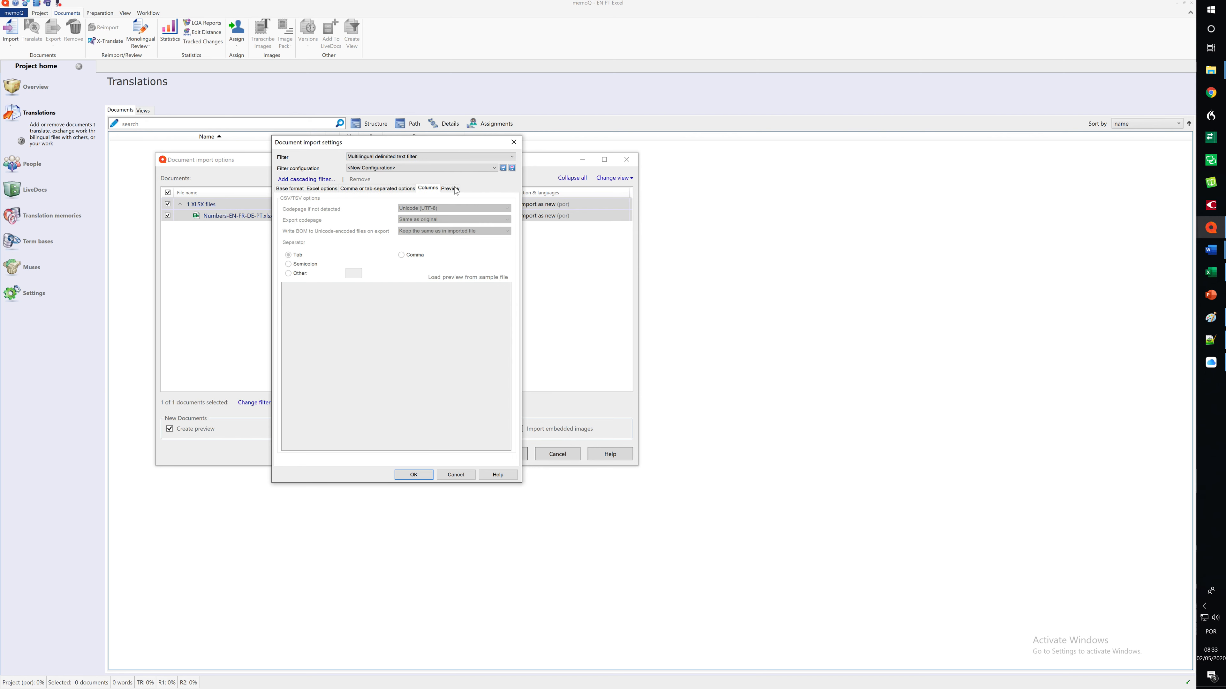
{"action": "left_click", "coordinate": [428, 189]}
{"action": "left_click", "coordinate": [452, 188]}
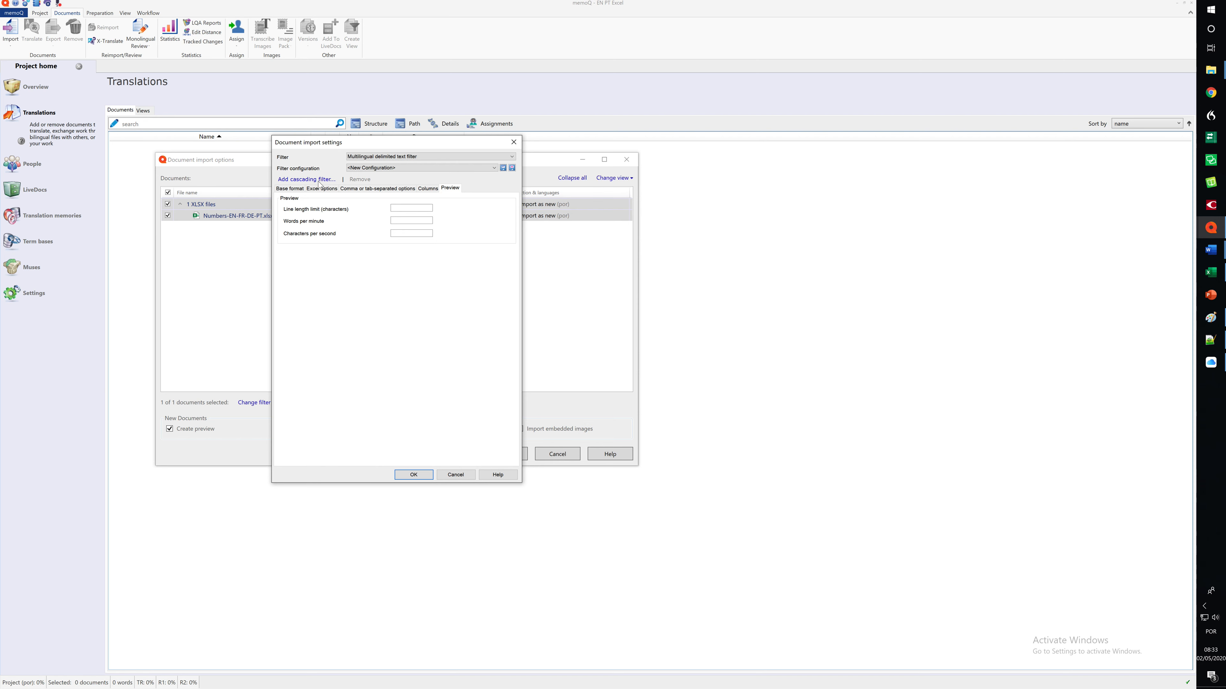
{"action": "left_click", "coordinate": [289, 189]}
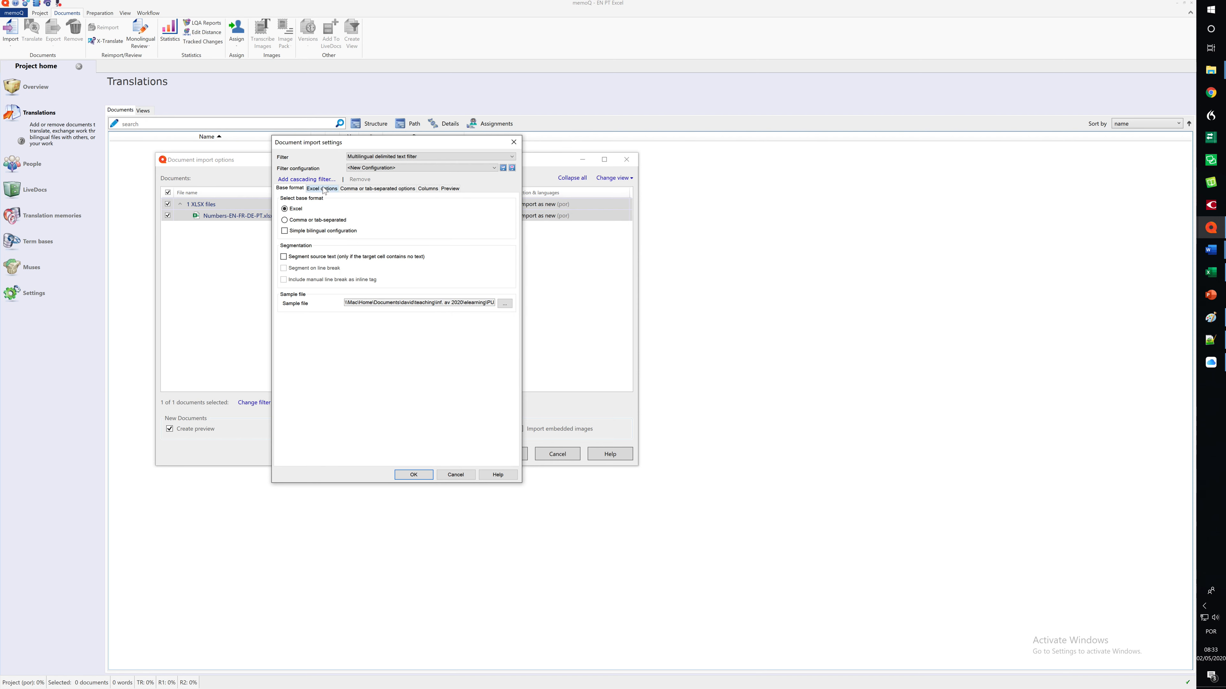
In the filter's column settings, specify that the first row contains column names.
{"action": "left_click", "coordinate": [428, 188]}
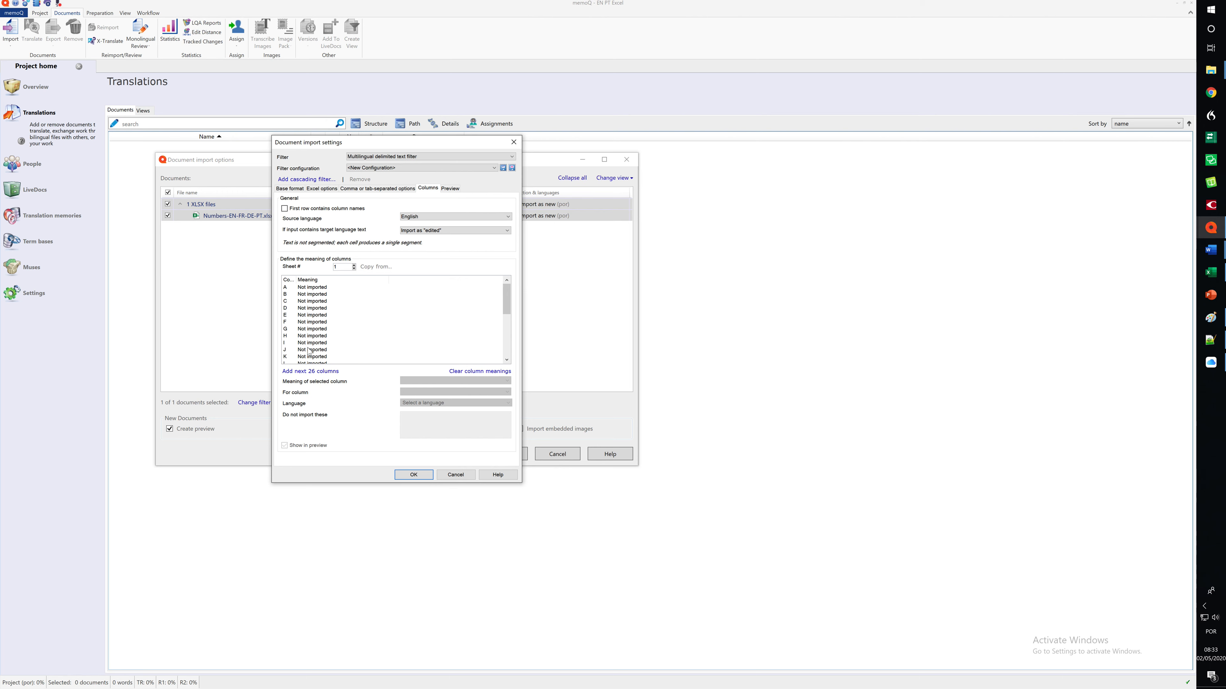
{"action": "left_click", "coordinate": [309, 289]}
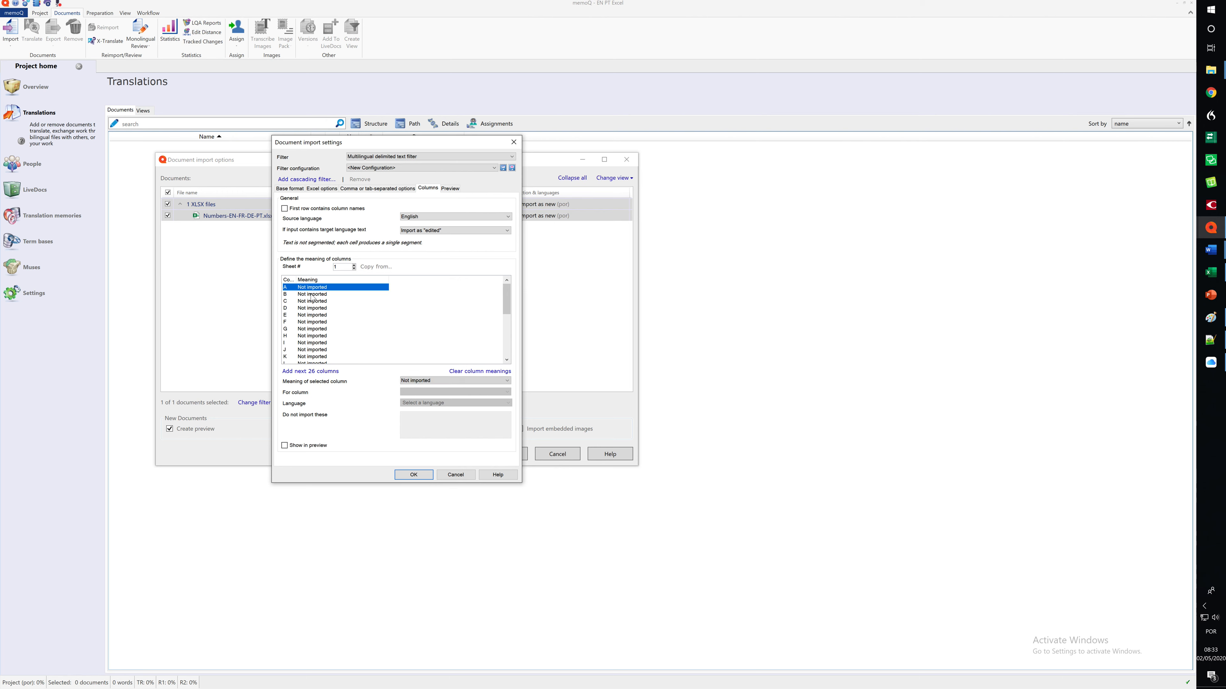
{"action": "left_click", "coordinate": [420, 381]}
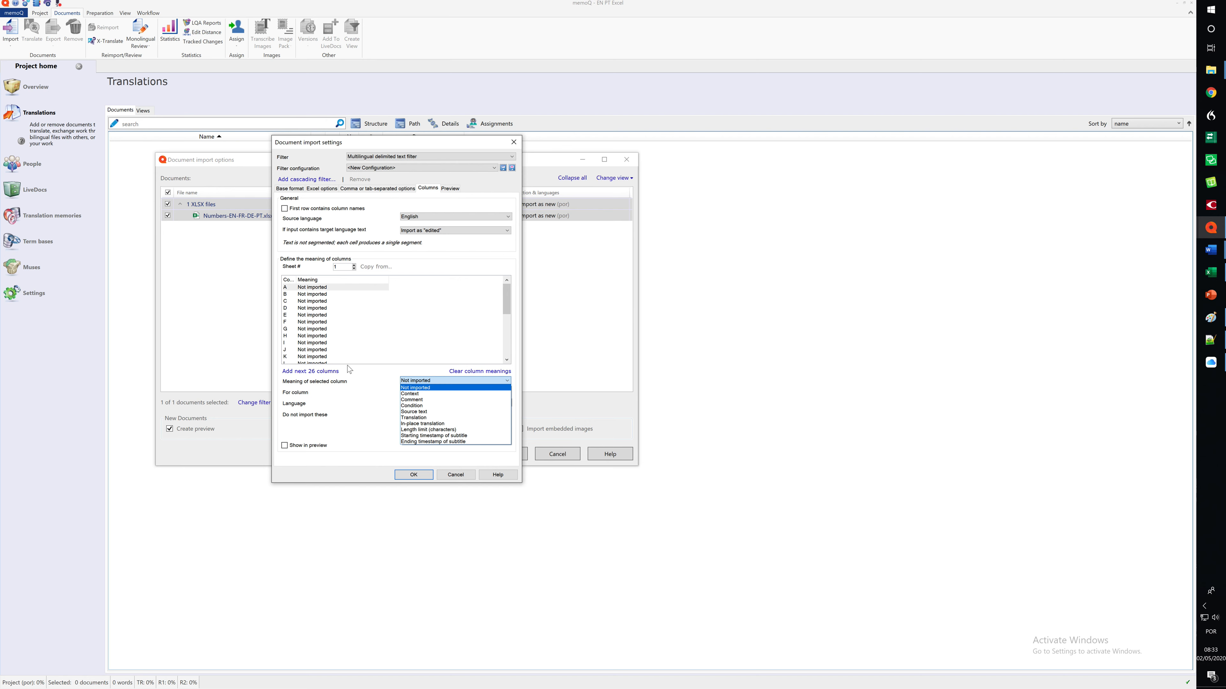
{"action": "left_click", "coordinate": [310, 293]}
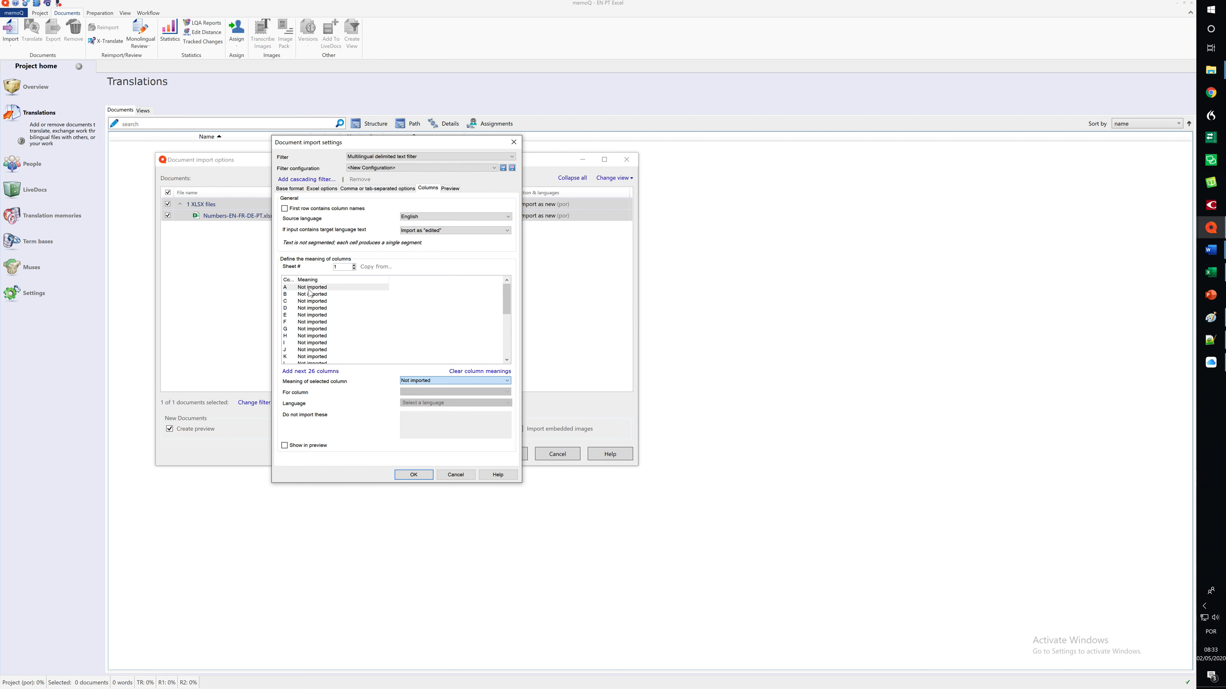
{"action": "left_click", "coordinate": [311, 288]}
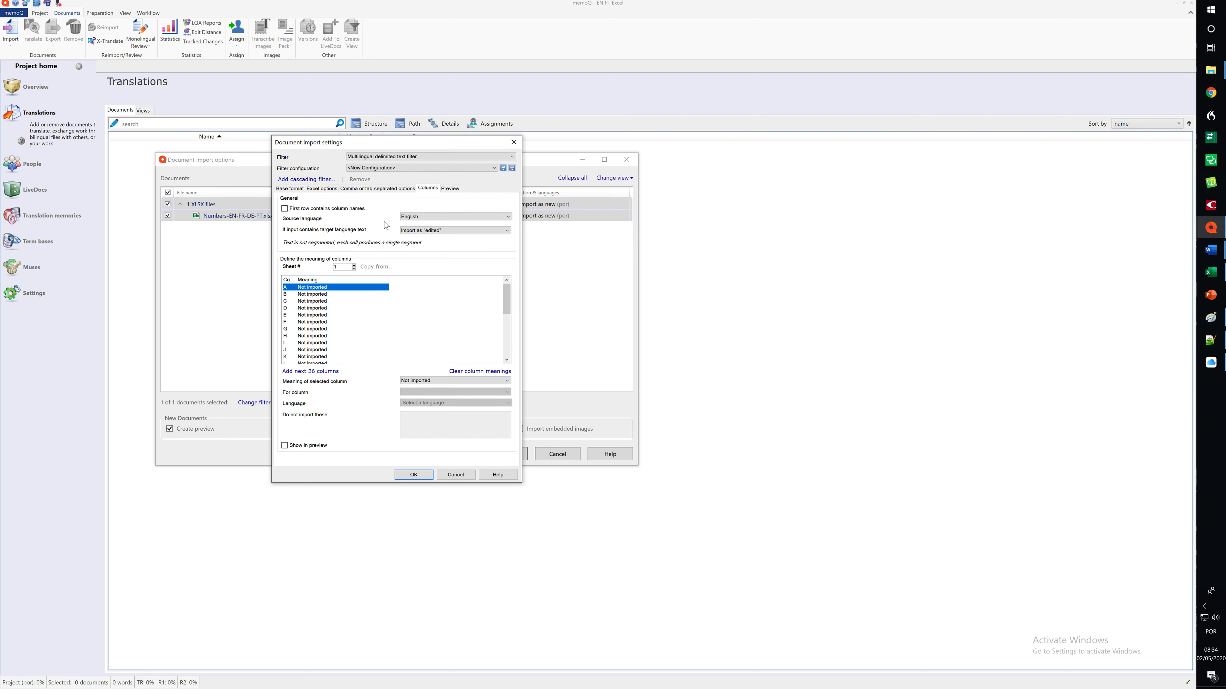
{"action": "left_click", "coordinate": [284, 208]}
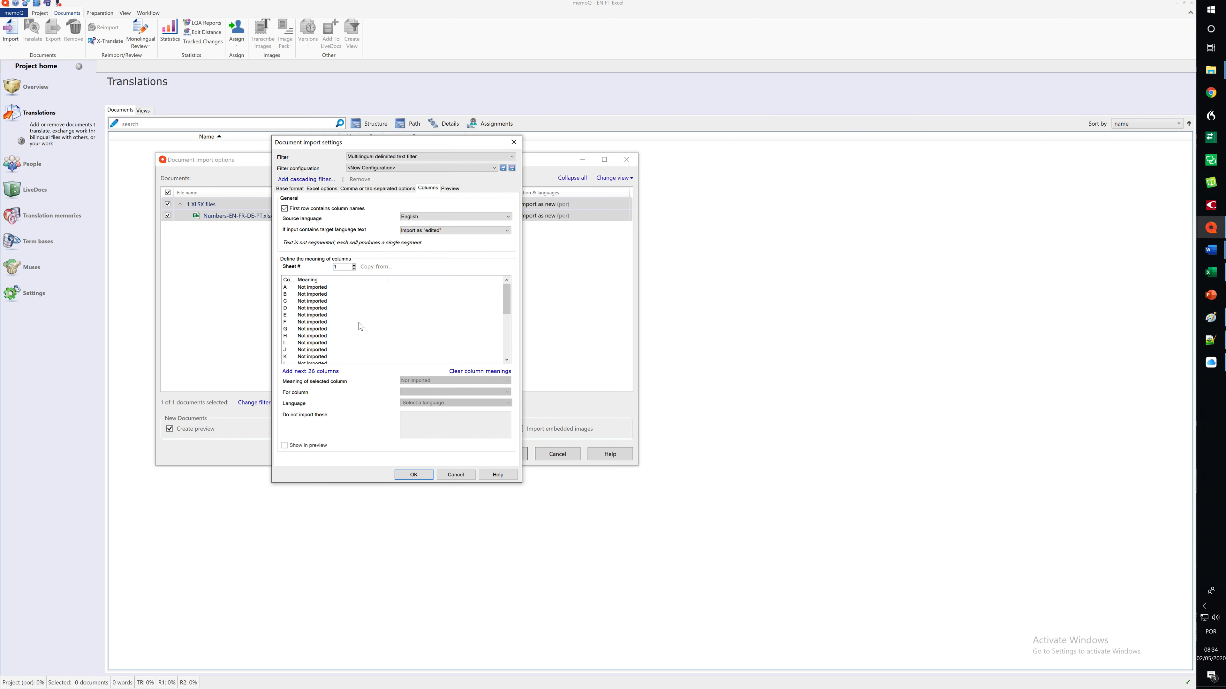
Set the meaning of column A to Source text.
{"action": "left_click", "coordinate": [304, 290]}
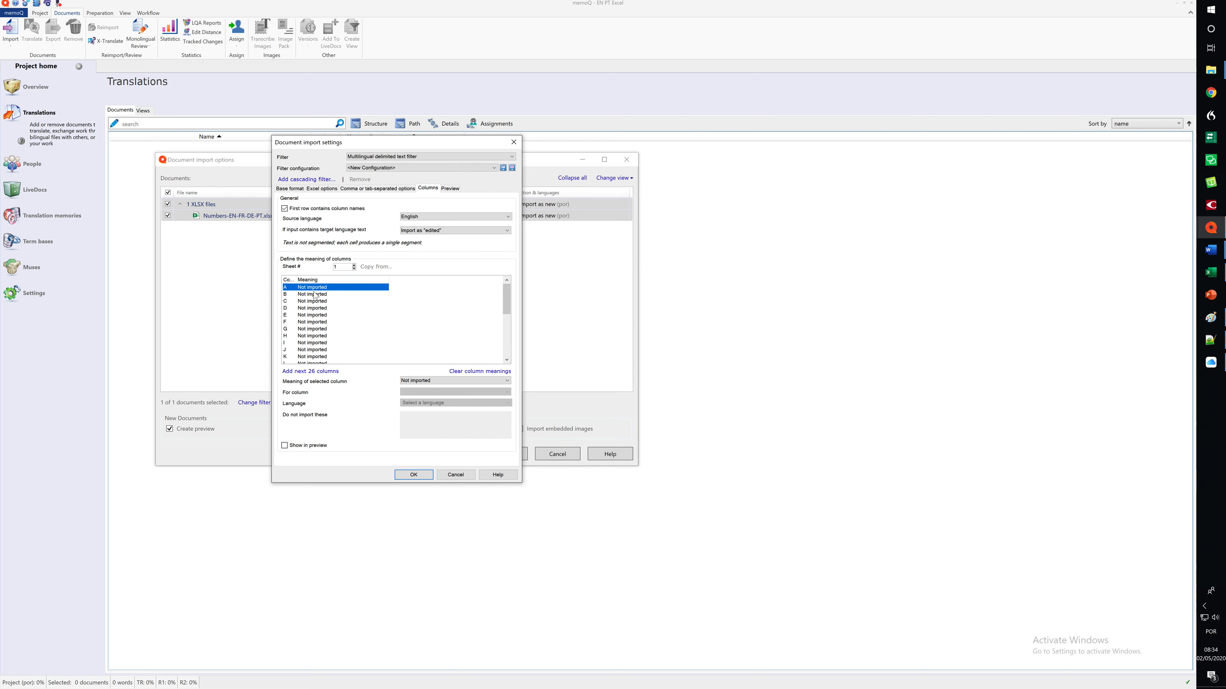
{"action": "left_click", "coordinate": [409, 381]}
{"action": "left_click", "coordinate": [428, 410]}
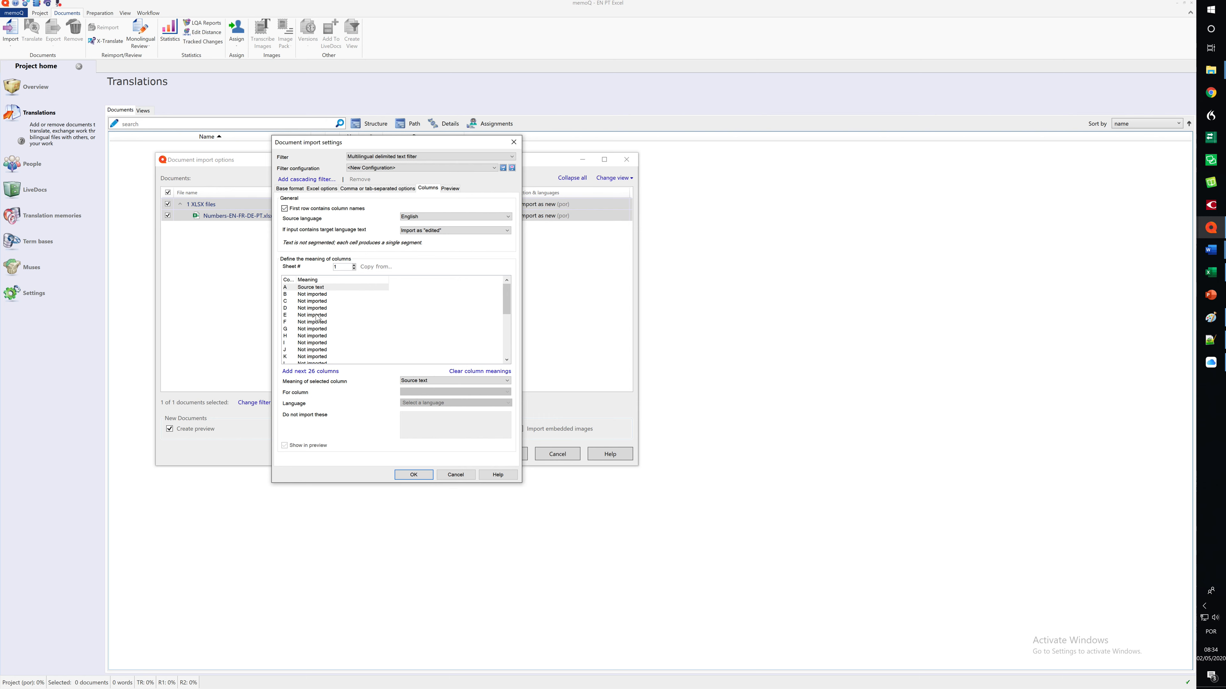
Define column D as the Translation for column A, with Portuguese as its language.
{"action": "left_click", "coordinate": [305, 308]}
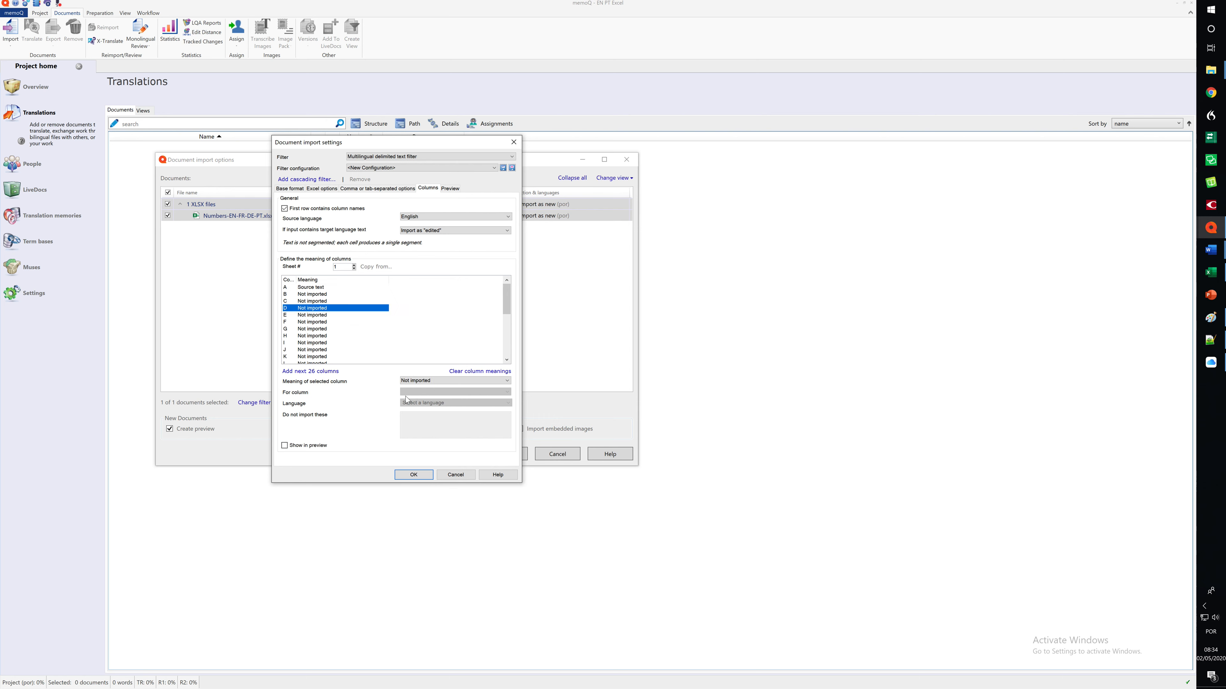
{"action": "left_click", "coordinate": [424, 383]}
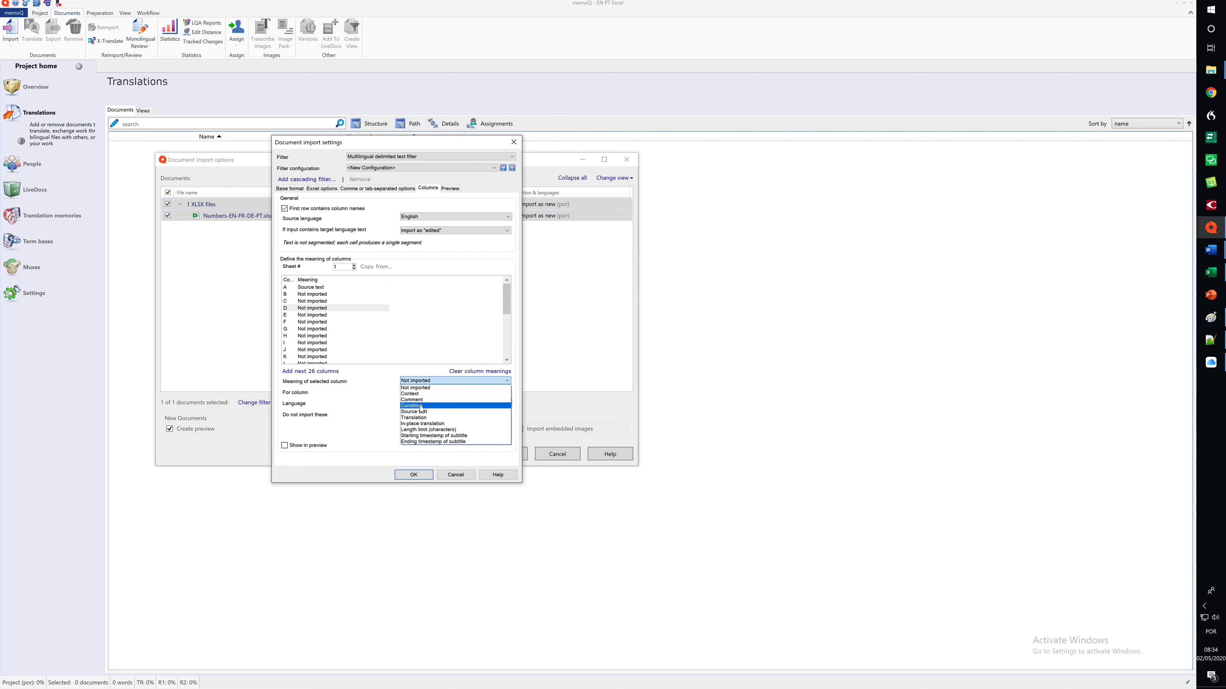
{"action": "left_click", "coordinate": [420, 418]}
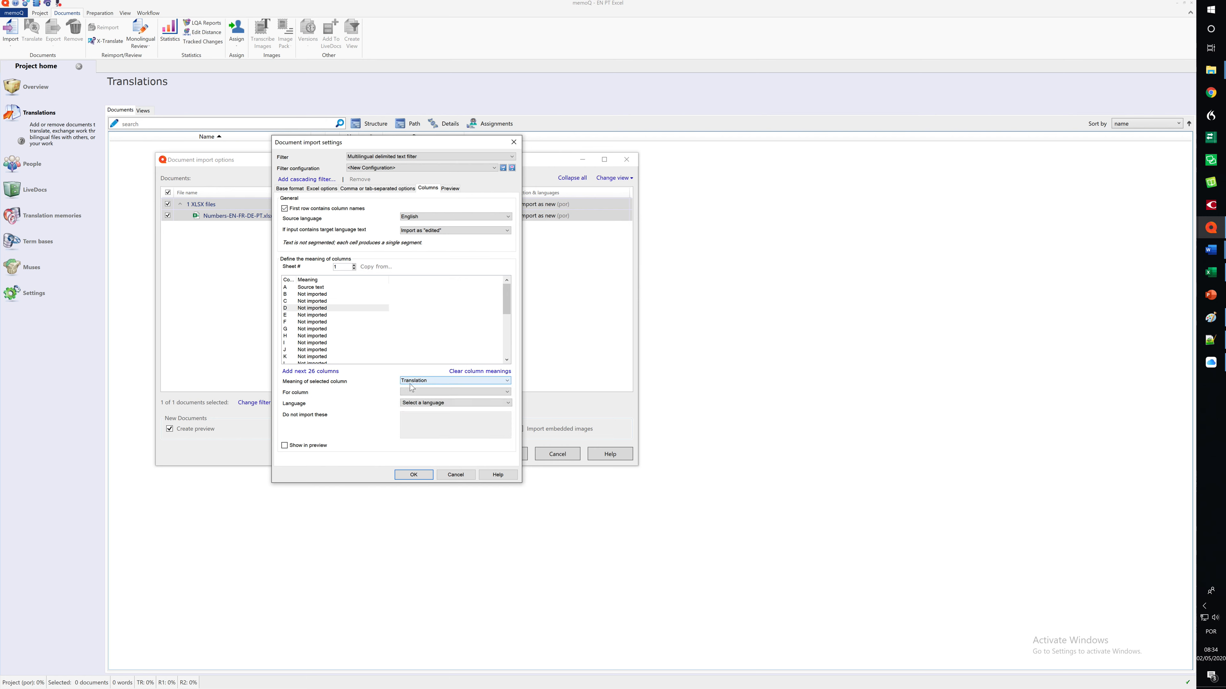
{"action": "left_click", "coordinate": [424, 392]}
{"action": "left_click", "coordinate": [417, 400]}
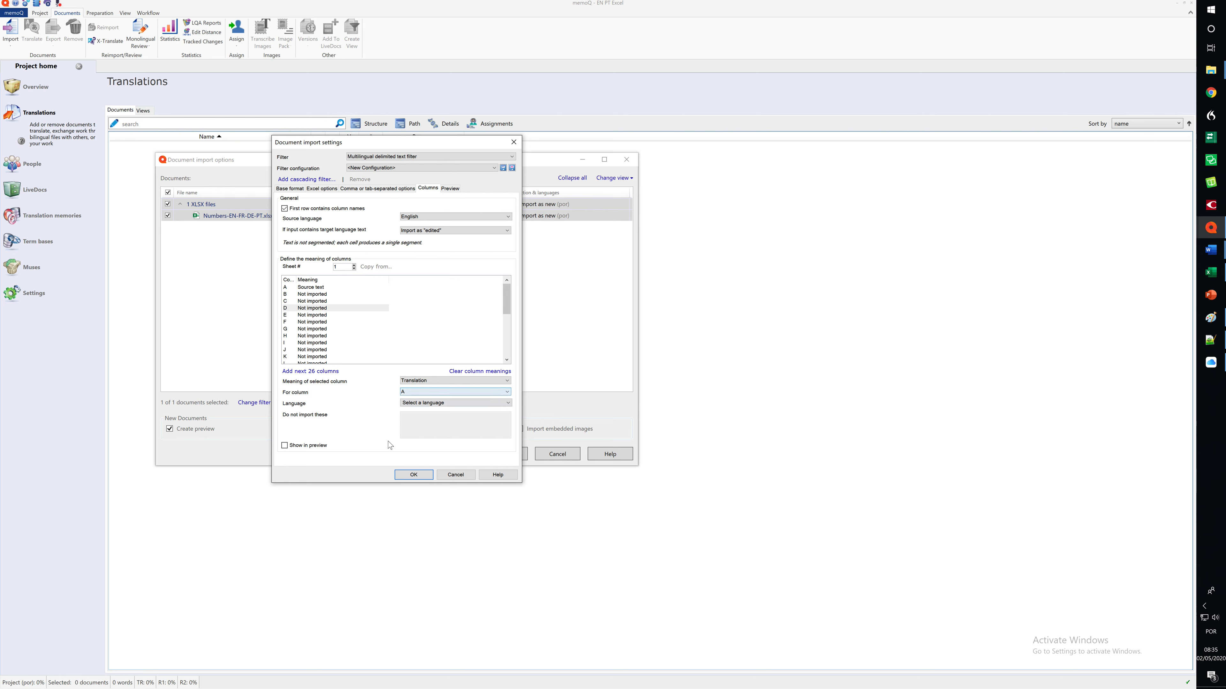
{"action": "left_click", "coordinate": [432, 404]}
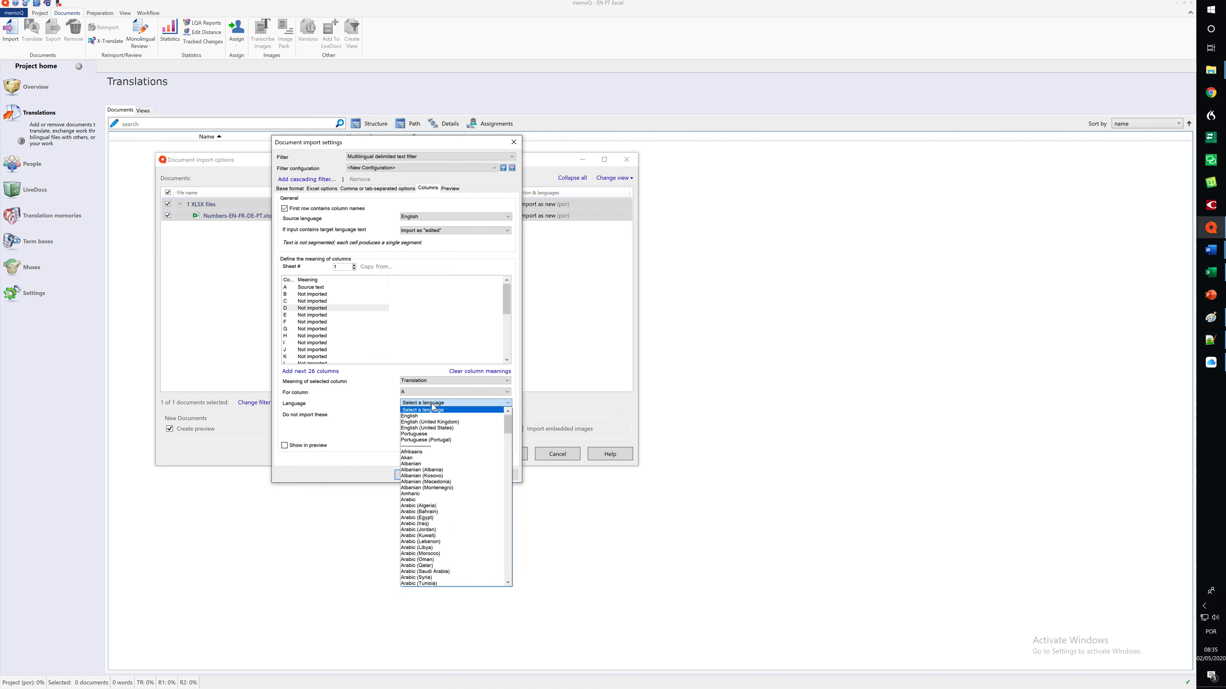
{"action": "left_click", "coordinate": [415, 433]}
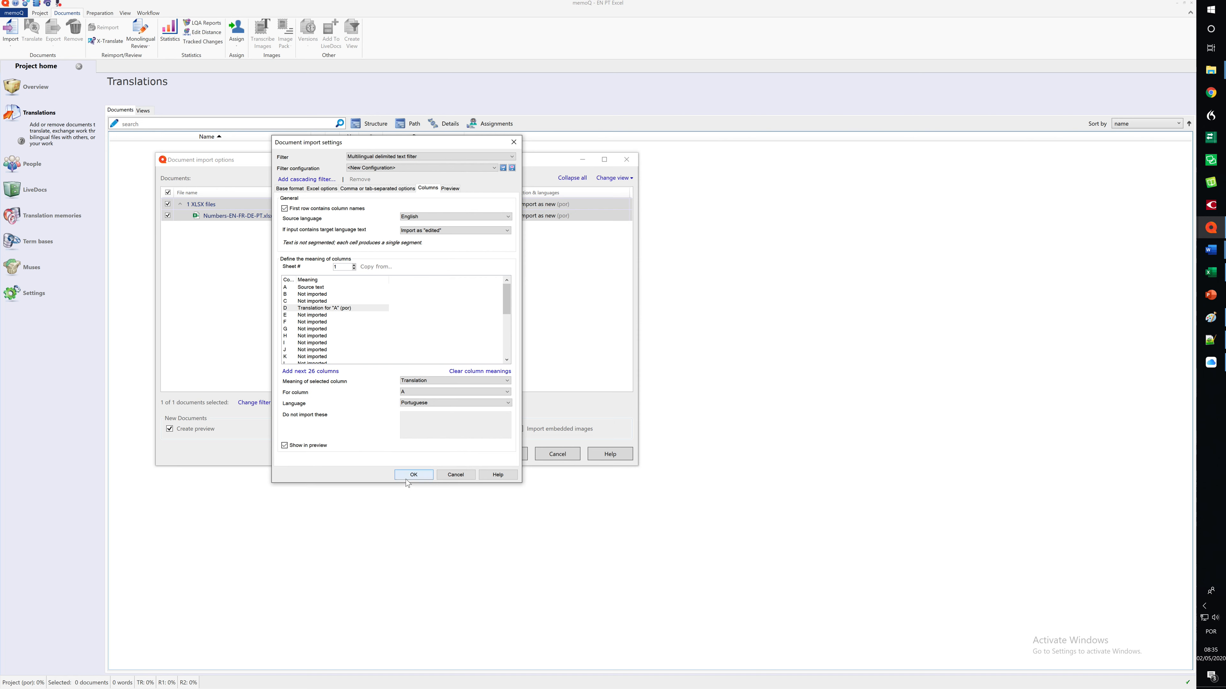
Accept the filter settings to import the file, and open Numbers-EN-FR-DE-PT.xlsx to check its English source segments.
{"action": "left_click", "coordinate": [414, 475]}
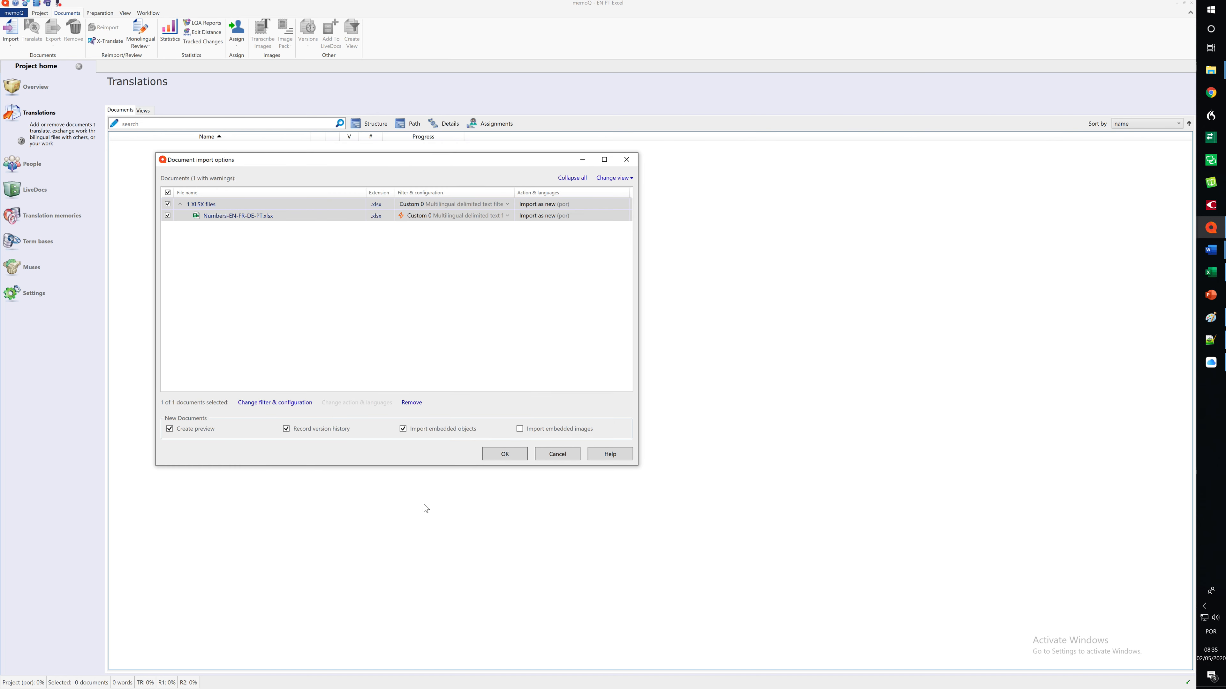
{"action": "left_click", "coordinate": [495, 456]}
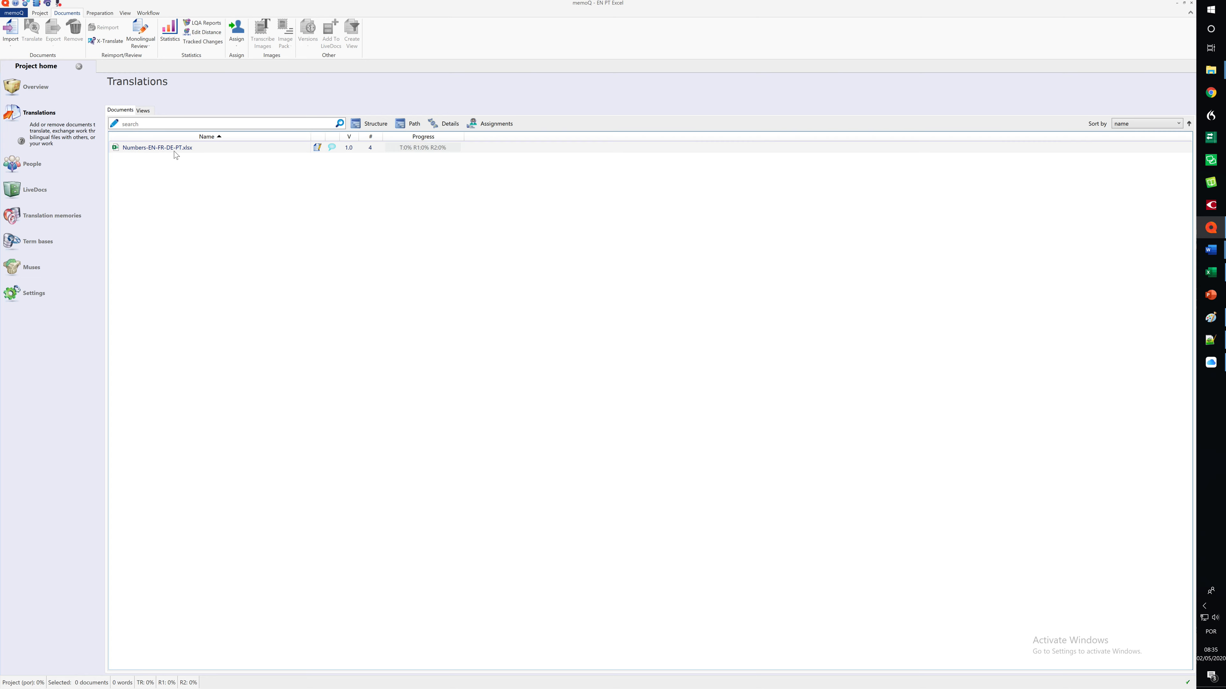
{"action": "left_click", "coordinate": [175, 151]}
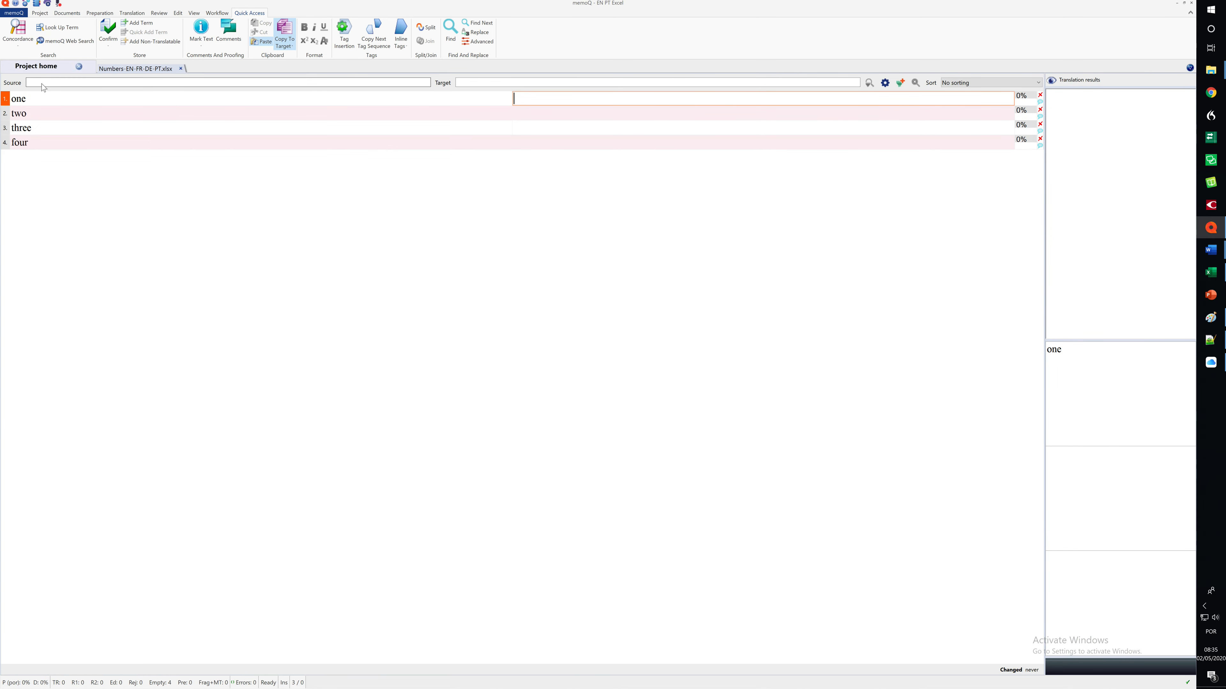
{"action": "left_click_drag", "start_coordinate": [50, 98], "coordinate": [52, 137]}
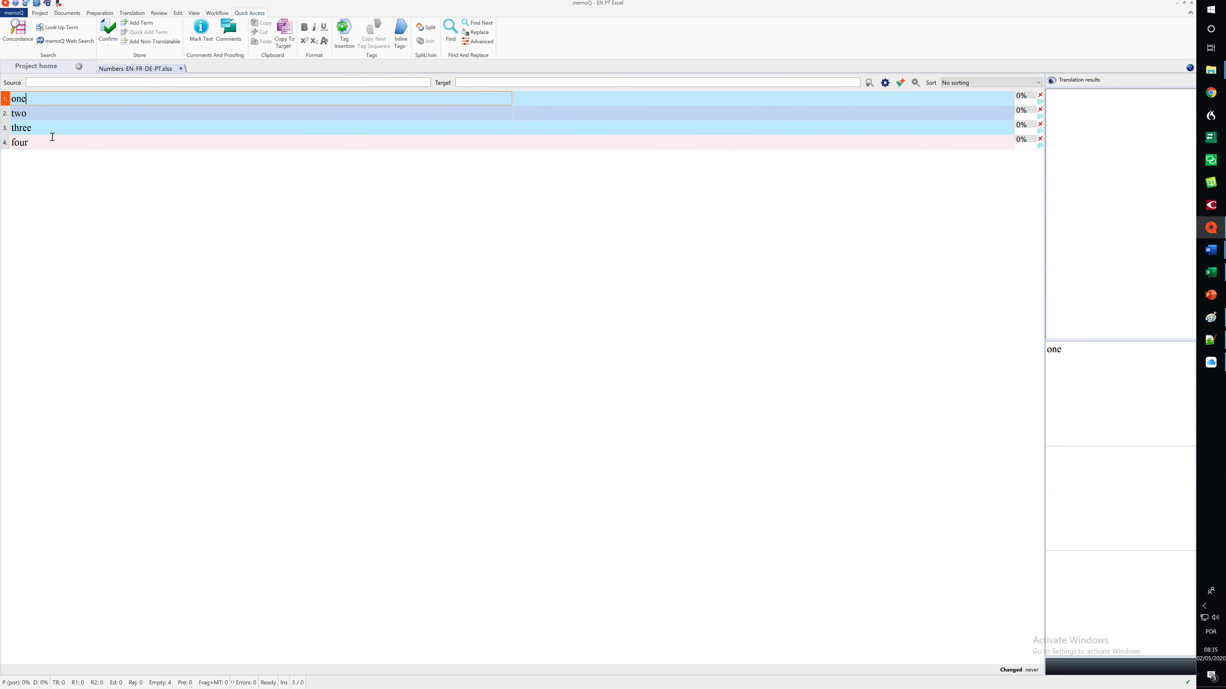
Translate and confirm the four segments as "um", "dois", "três" and "quatro".
{"action": "left_click", "coordinate": [564, 94]}
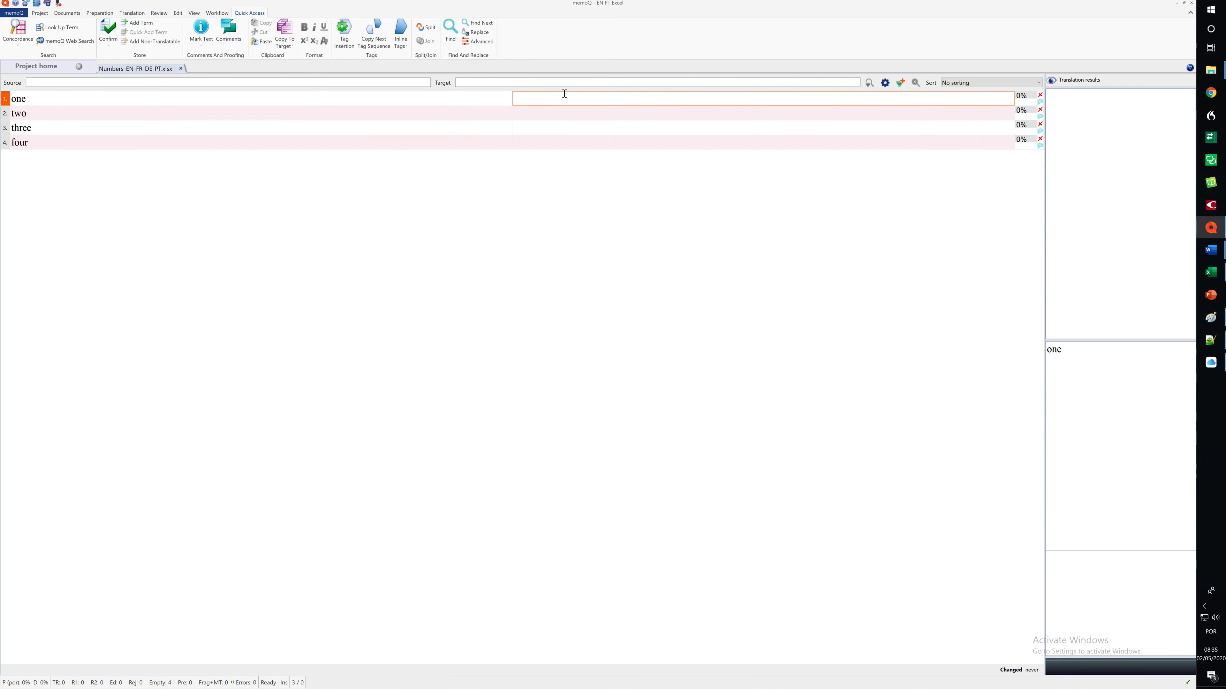
{"action": "type", "text": "um"}
{"action": "key", "text": "ctrl+Return"}
{"action": "type", "text": "dois"}
{"action": "key", "text": "ctrl+Return"}
{"action": "type", "text": "três"}
{"action": "key", "text": "ctrl+Return"}
{"action": "type", "text": "quatro"}
{"action": "key", "text": "ctrl+Return"}
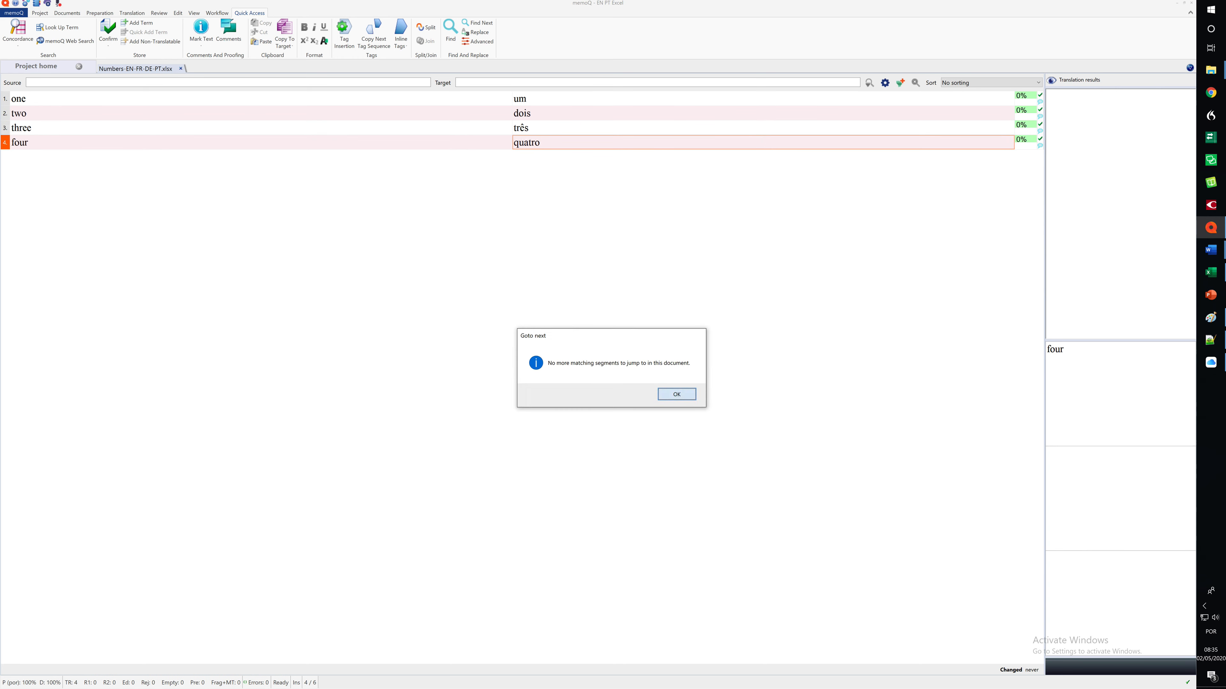
{"action": "left_click", "coordinate": [676, 394]}
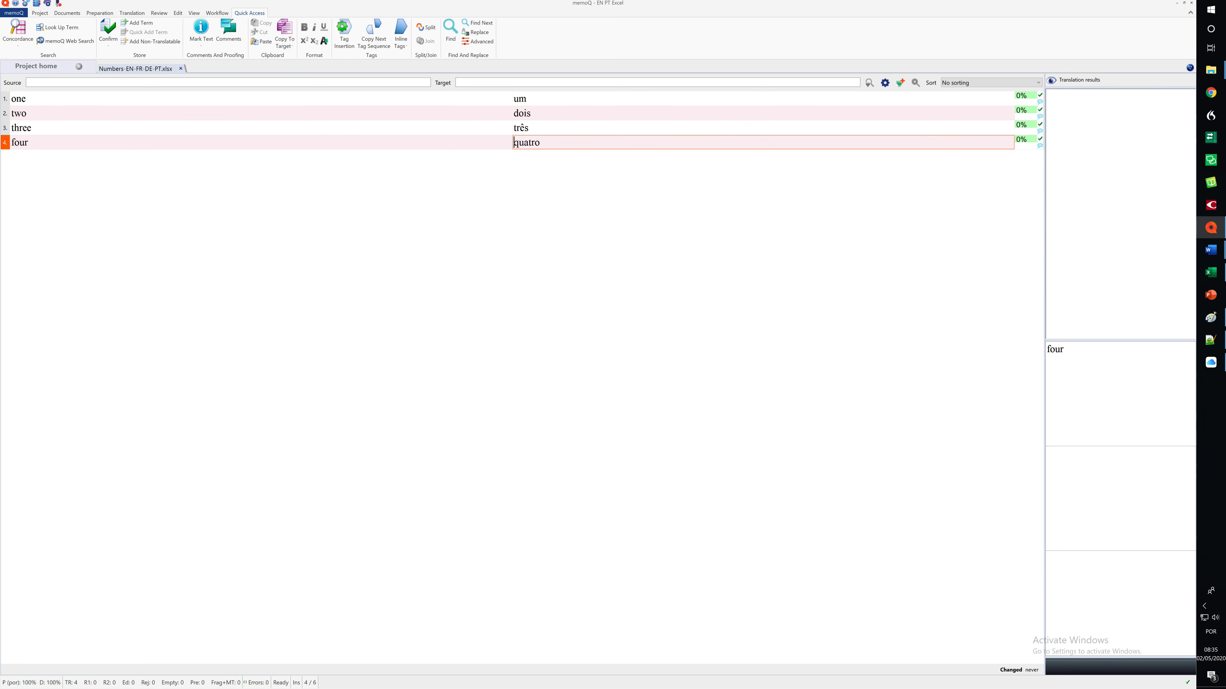
Close the translated document and export it to a chosen path as PT_Numbers-EN-FR-DE-PT.xlsx.
{"action": "left_click", "coordinate": [181, 68]}
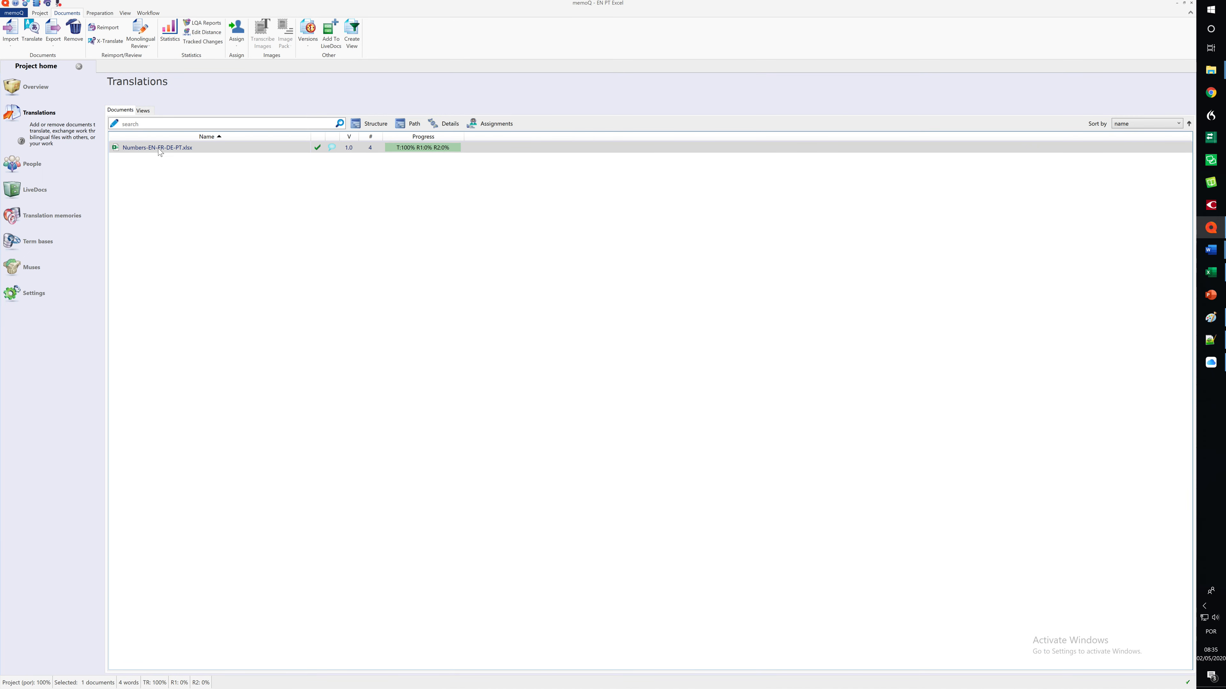
{"action": "right_click", "coordinate": [157, 149]}
{"action": "mouse_move", "coordinate": [194, 200]}
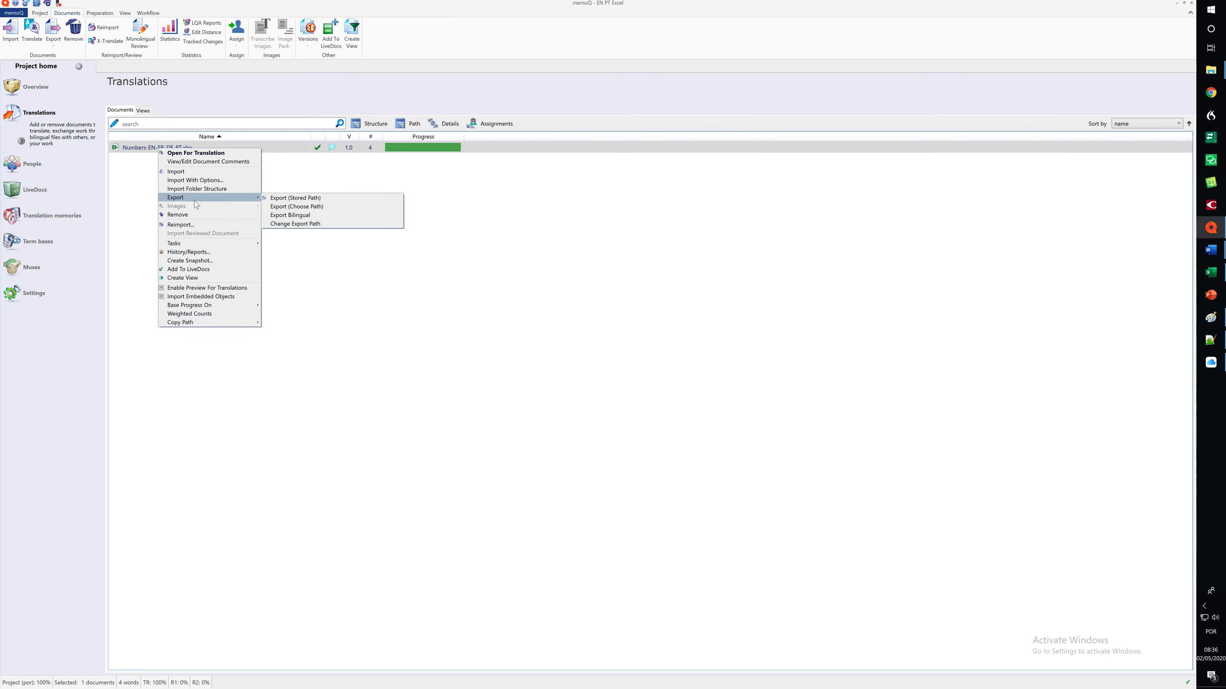
{"action": "left_click", "coordinate": [330, 209]}
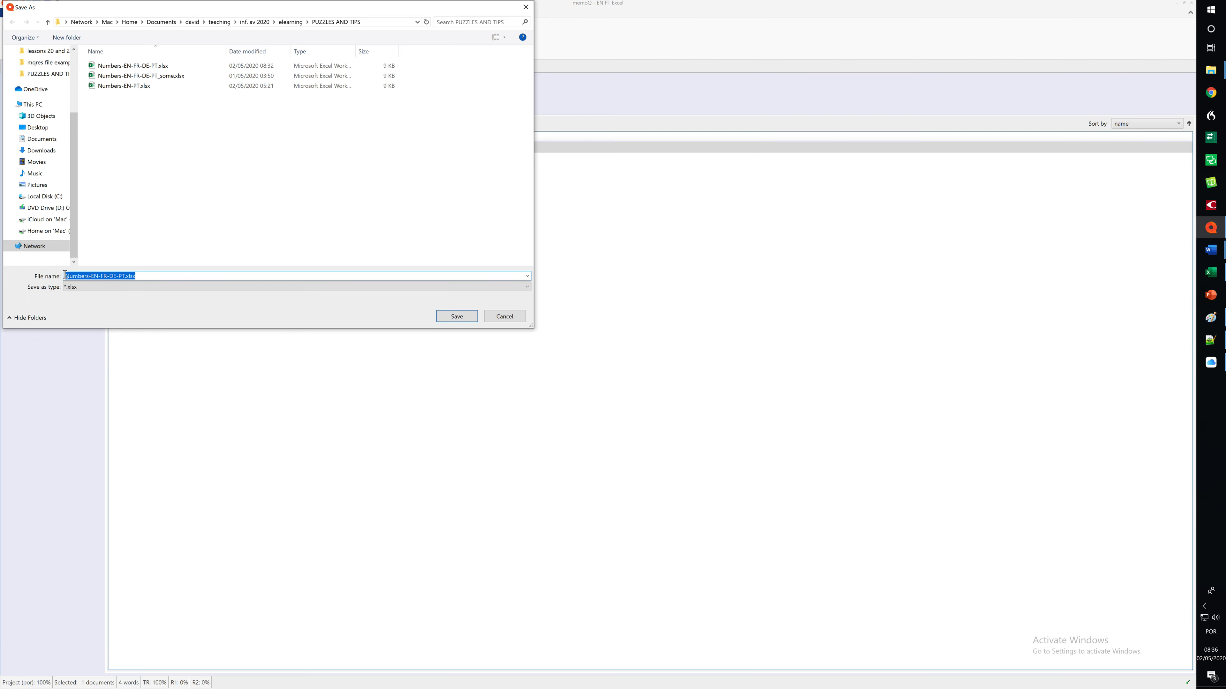
{"action": "left_click", "coordinate": [64, 275]}
{"action": "type", "text": "PT_"}
{"action": "key", "text": "Return"}
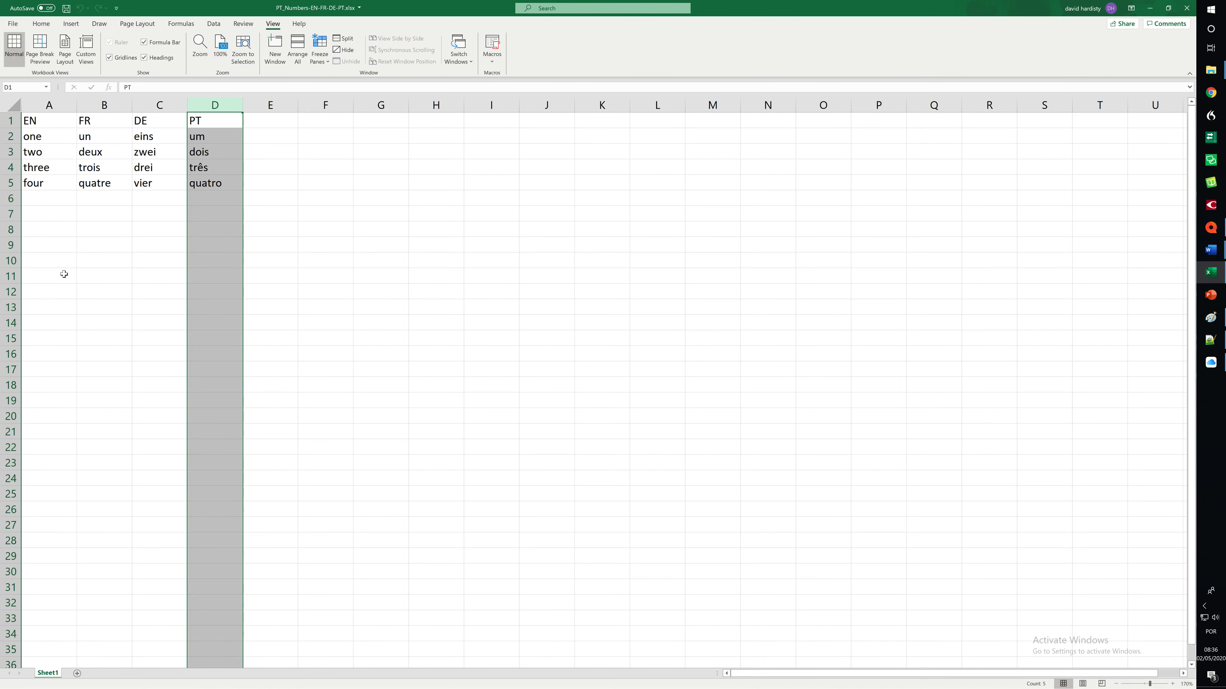
Check the Portuguese translations in column D of the exported workbook, then close it.
{"action": "left_click", "coordinate": [112, 205]}
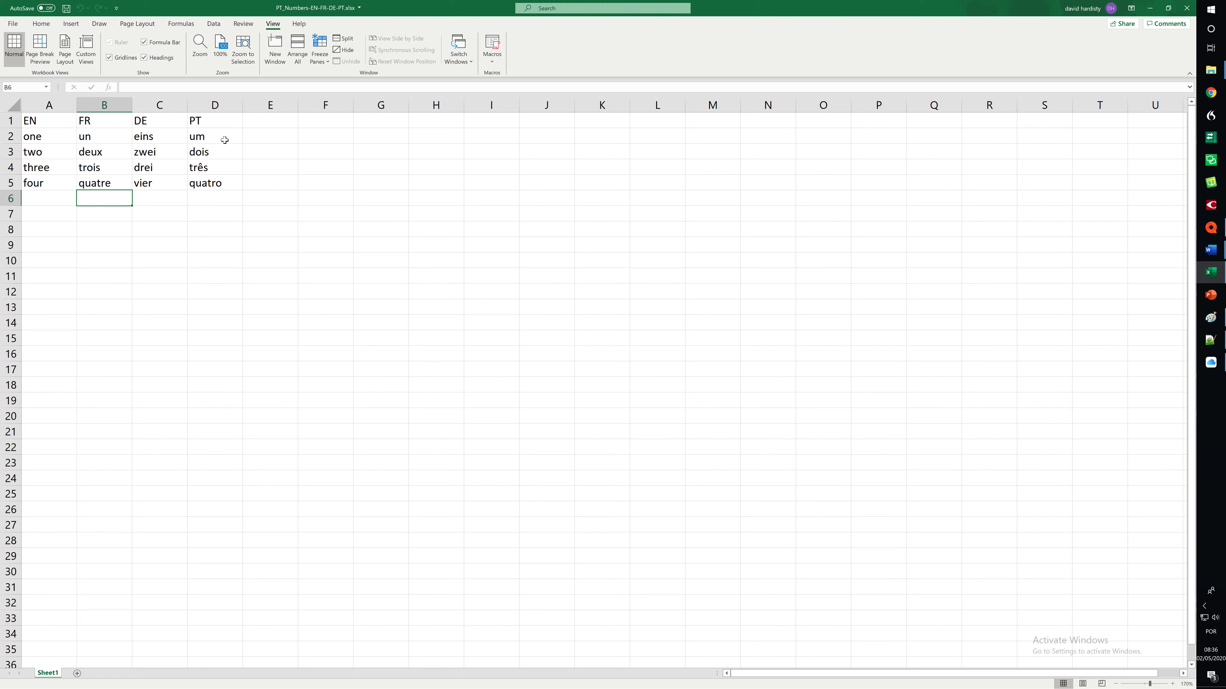
{"action": "left_click_drag", "start_coordinate": [215, 125], "coordinate": [211, 186]}
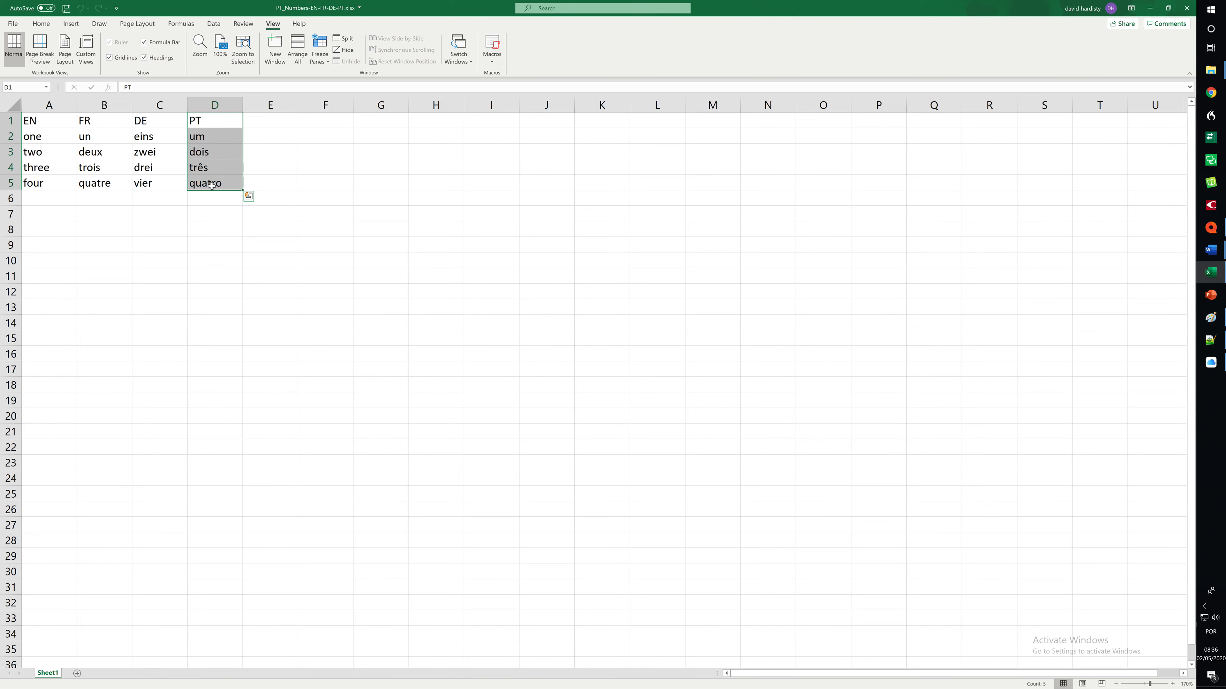
{"action": "left_click", "coordinate": [1187, 10]}
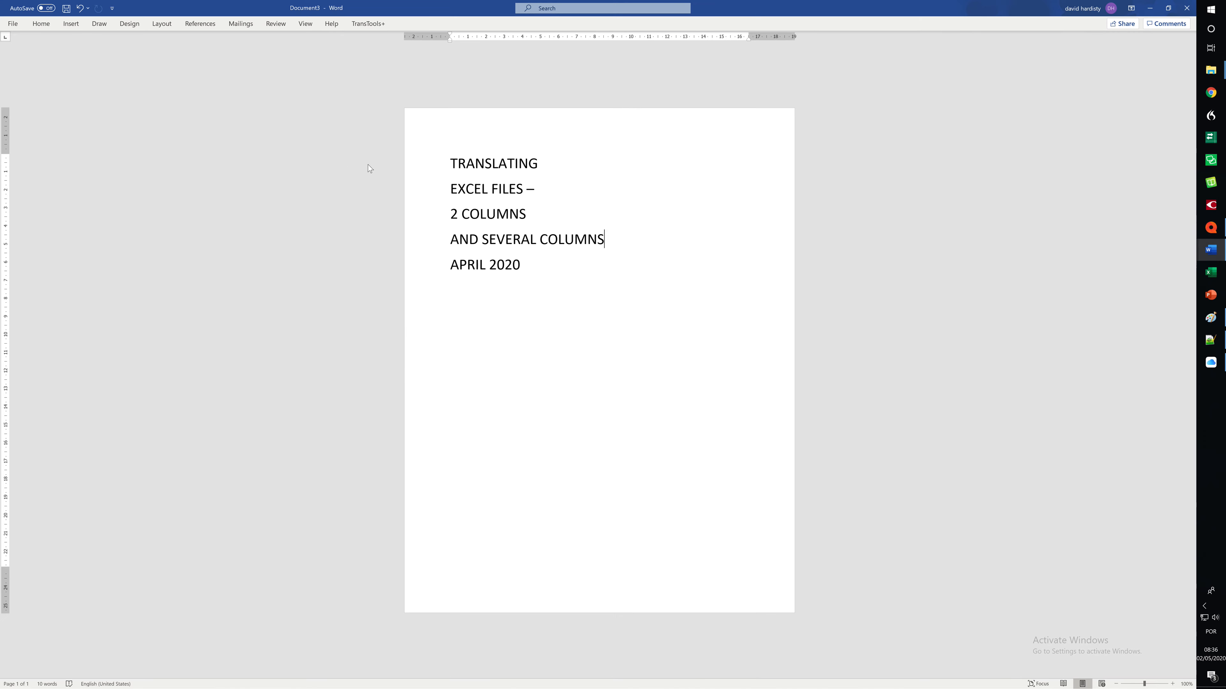
Switch to memoQ and start importing Numbers-EN-FR-DE-PT_some.xlsx with import options.
{"action": "left_click", "coordinate": [1209, 228]}
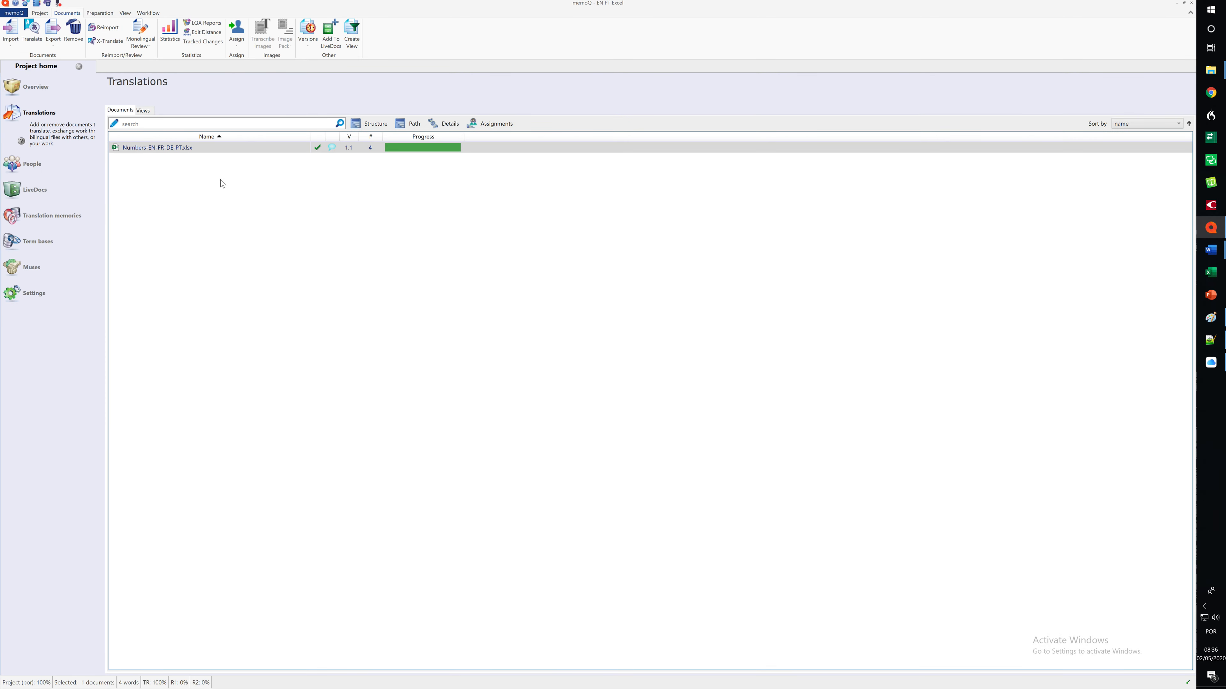
{"action": "right_click", "coordinate": [148, 175]}
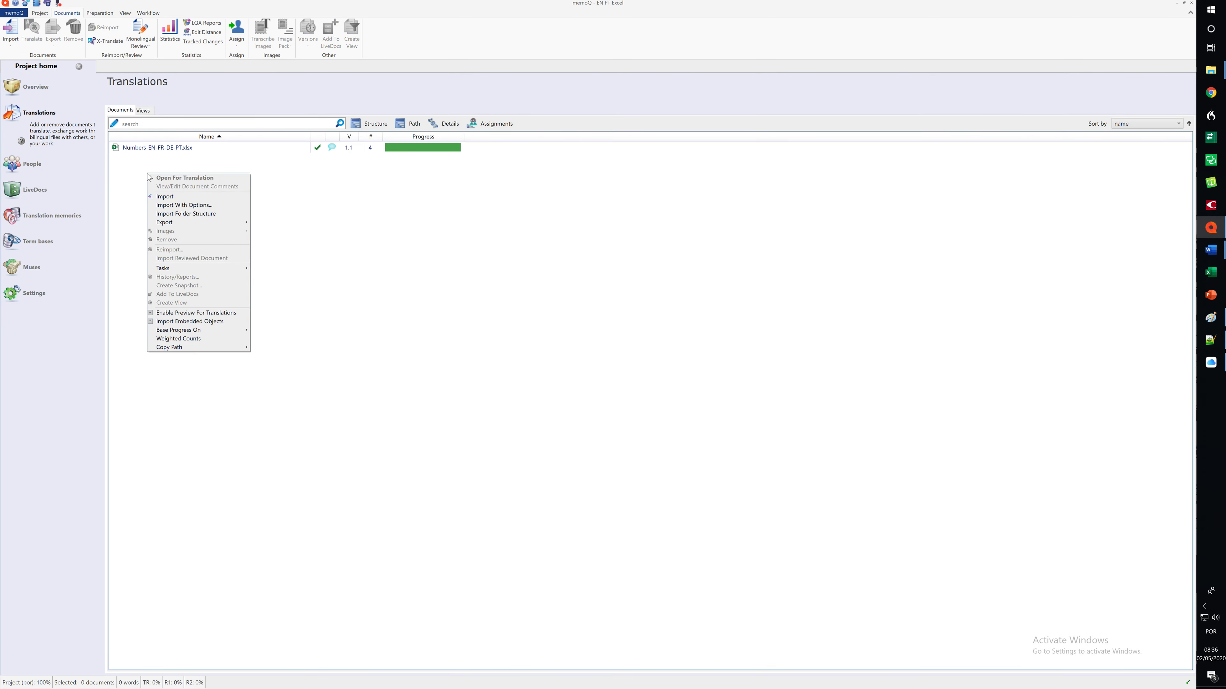
{"action": "left_click", "coordinate": [174, 205]}
{"action": "left_click", "coordinate": [193, 95]}
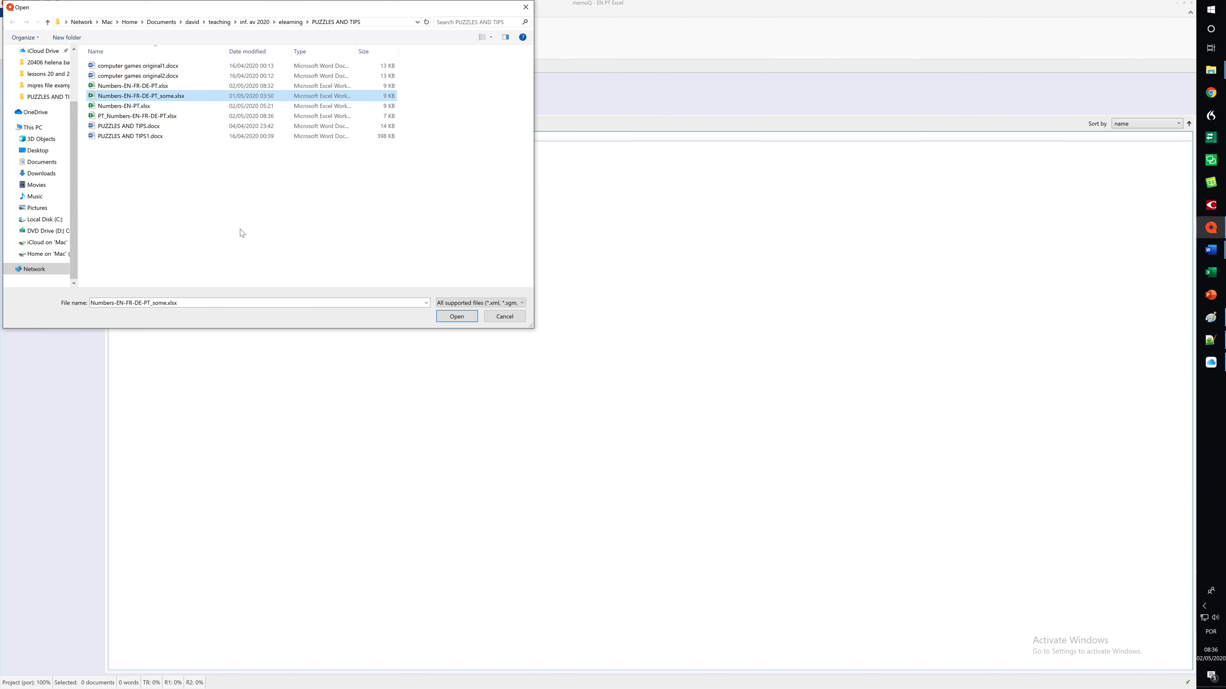
{"action": "left_click", "coordinate": [458, 318]}
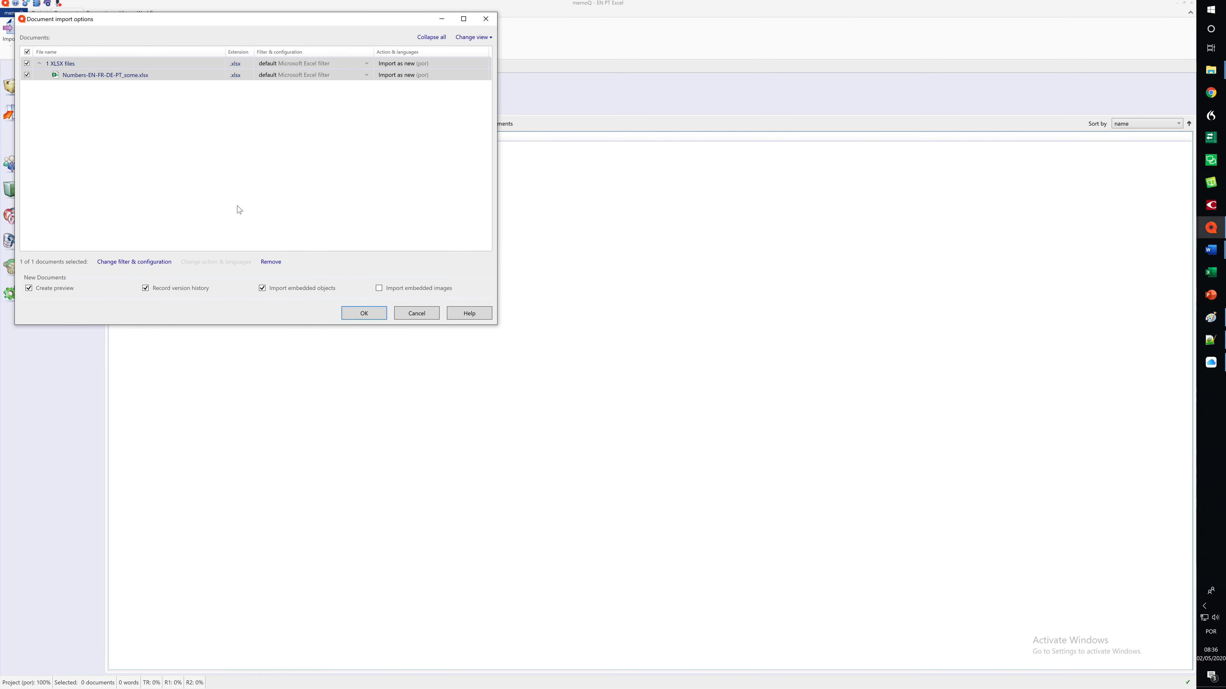
Change the file's import filter to the Multilingual delimited text filter.
{"action": "left_click", "coordinate": [129, 262]}
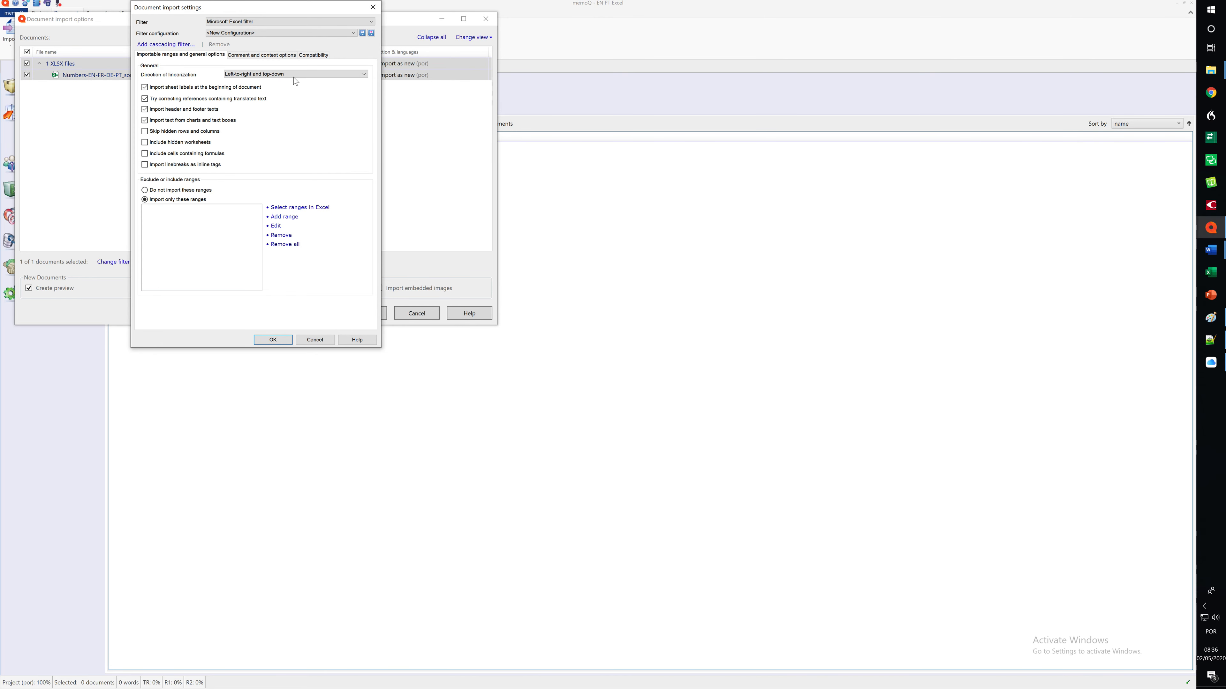
{"action": "left_click", "coordinate": [288, 22]}
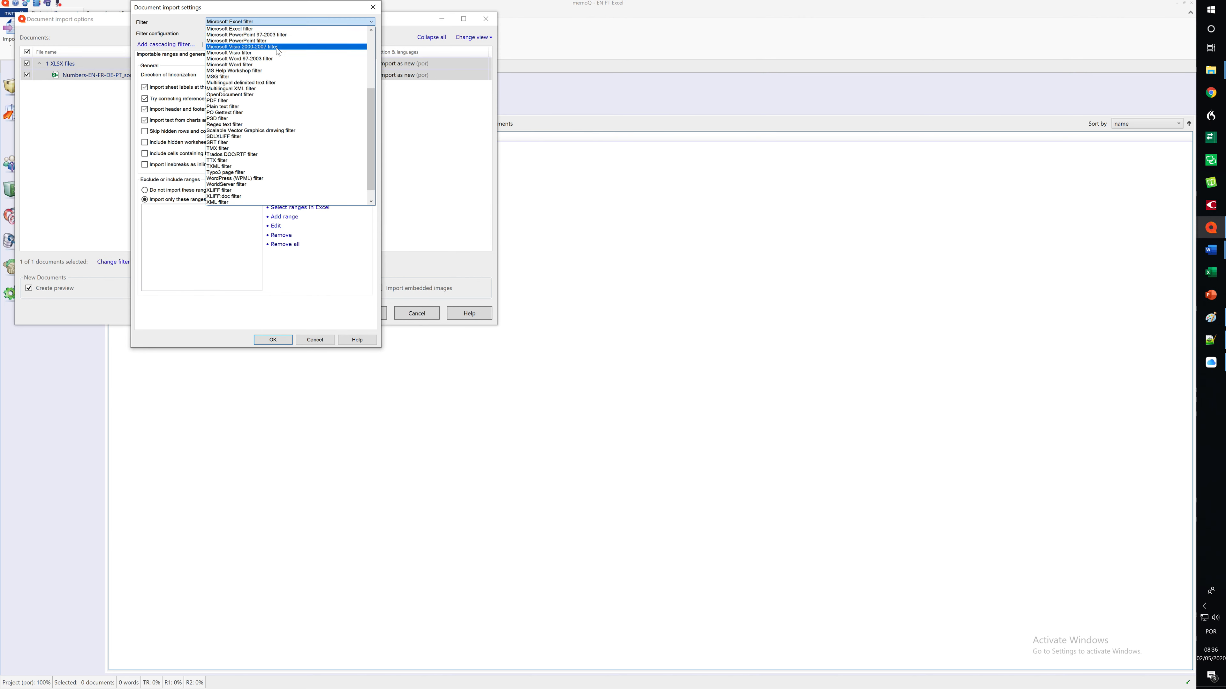
{"action": "left_click", "coordinate": [264, 86]}
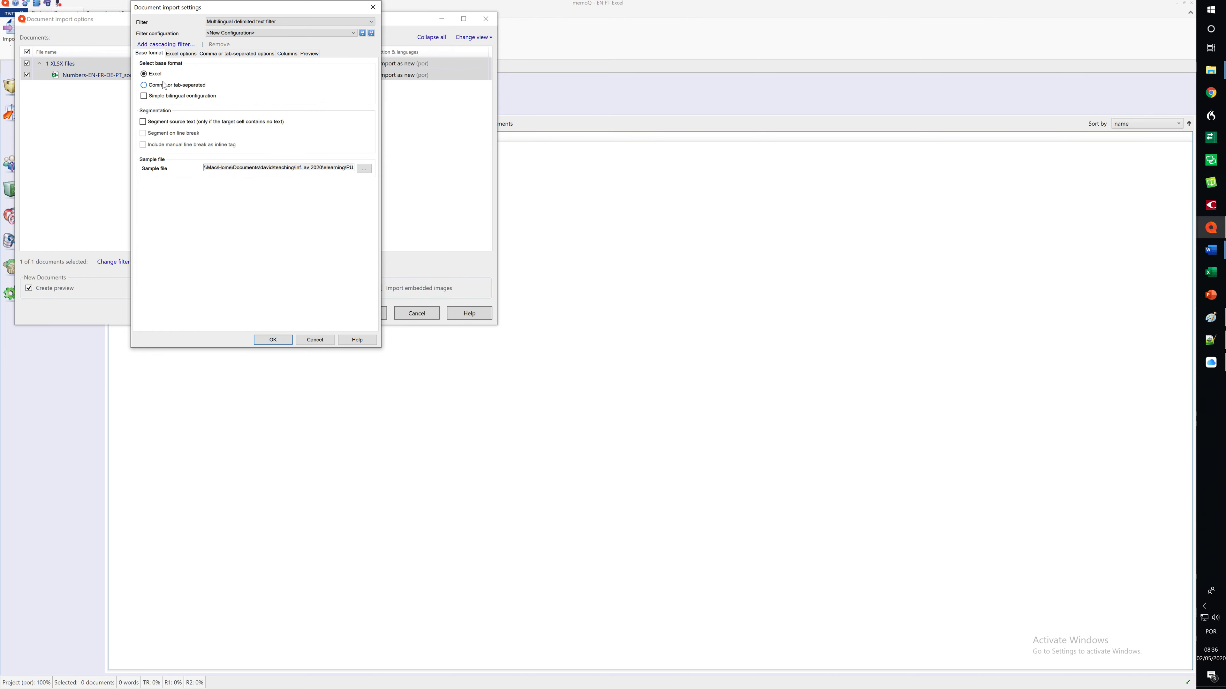
Mark the first row as containing column names and import existing target text as "confirmed and locked".
{"action": "left_click", "coordinate": [289, 55]}
{"action": "left_click", "coordinate": [144, 74]}
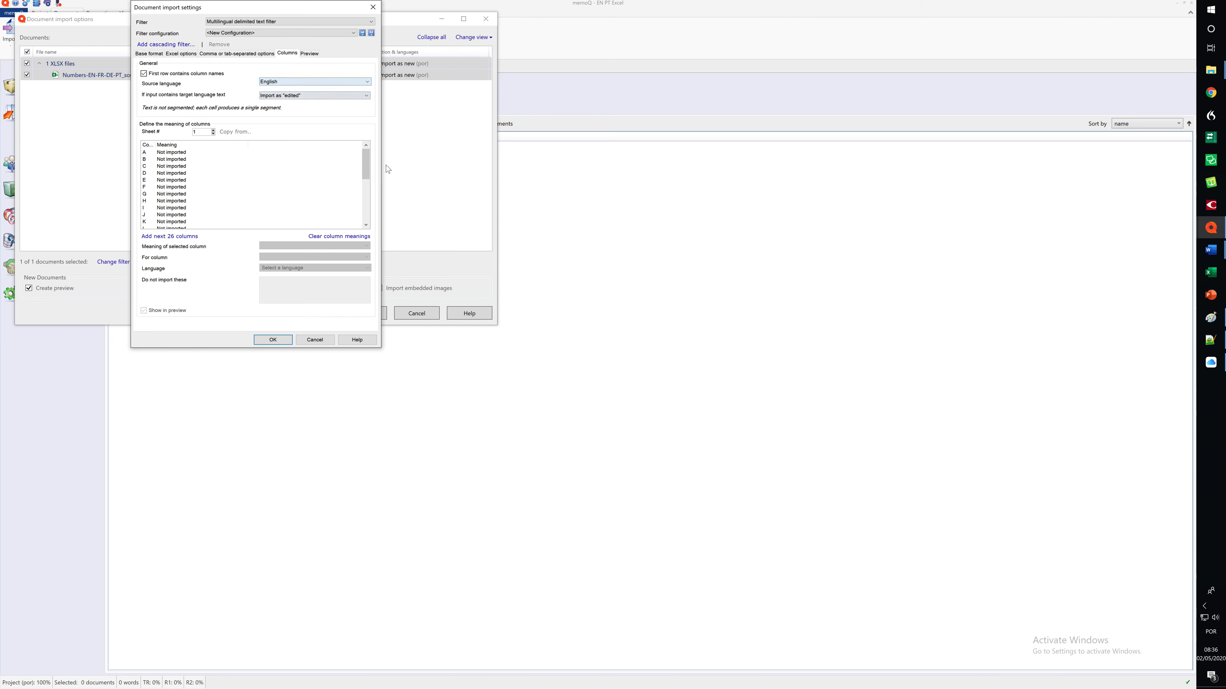
{"action": "left_click", "coordinate": [314, 97]}
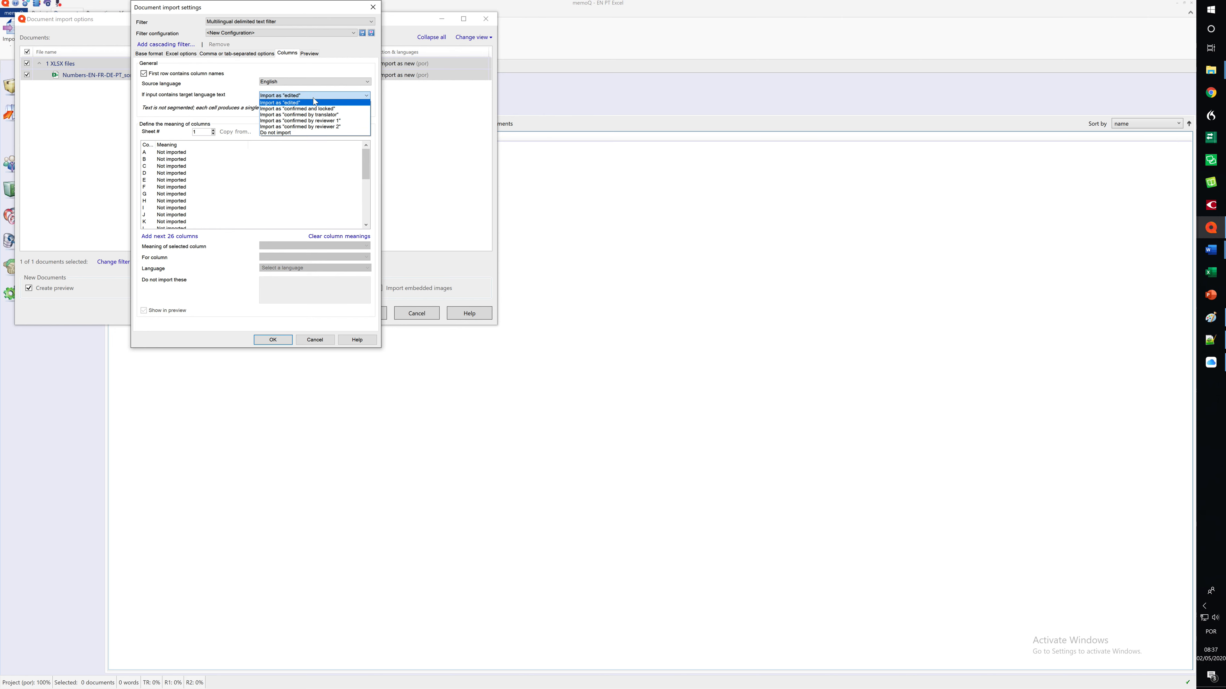
{"action": "left_click", "coordinate": [327, 109]}
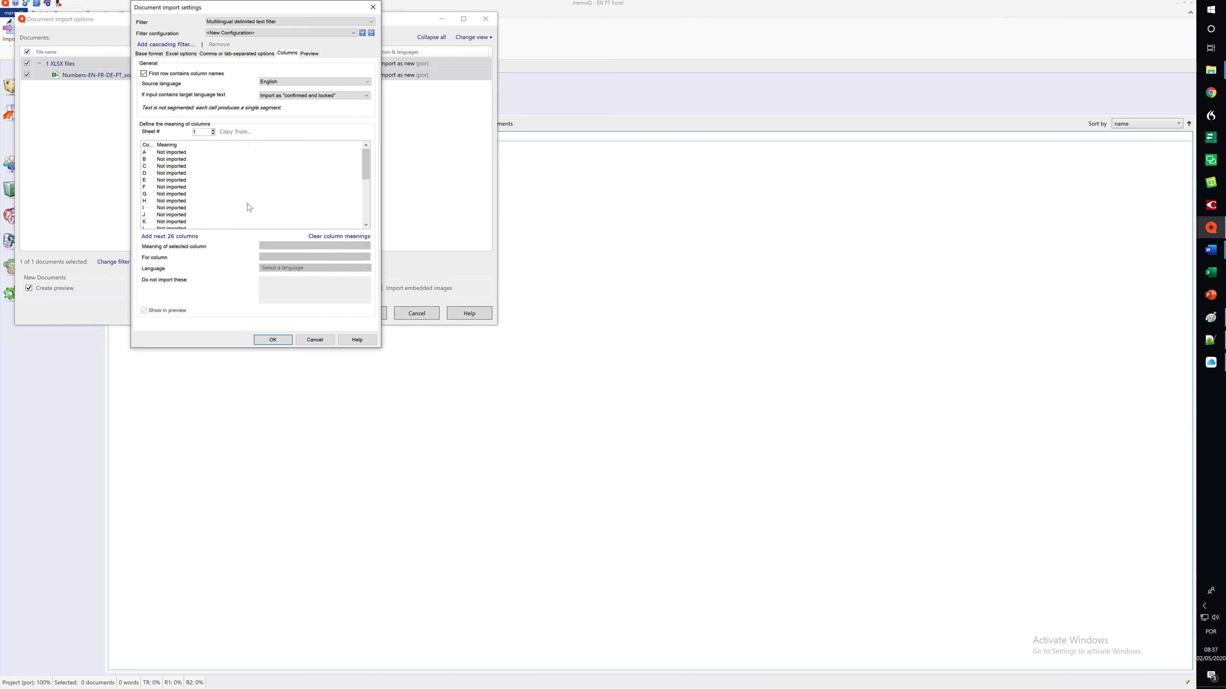
Define column A as source text and column D as its Portuguese translation.
{"action": "left_click", "coordinate": [171, 152]}
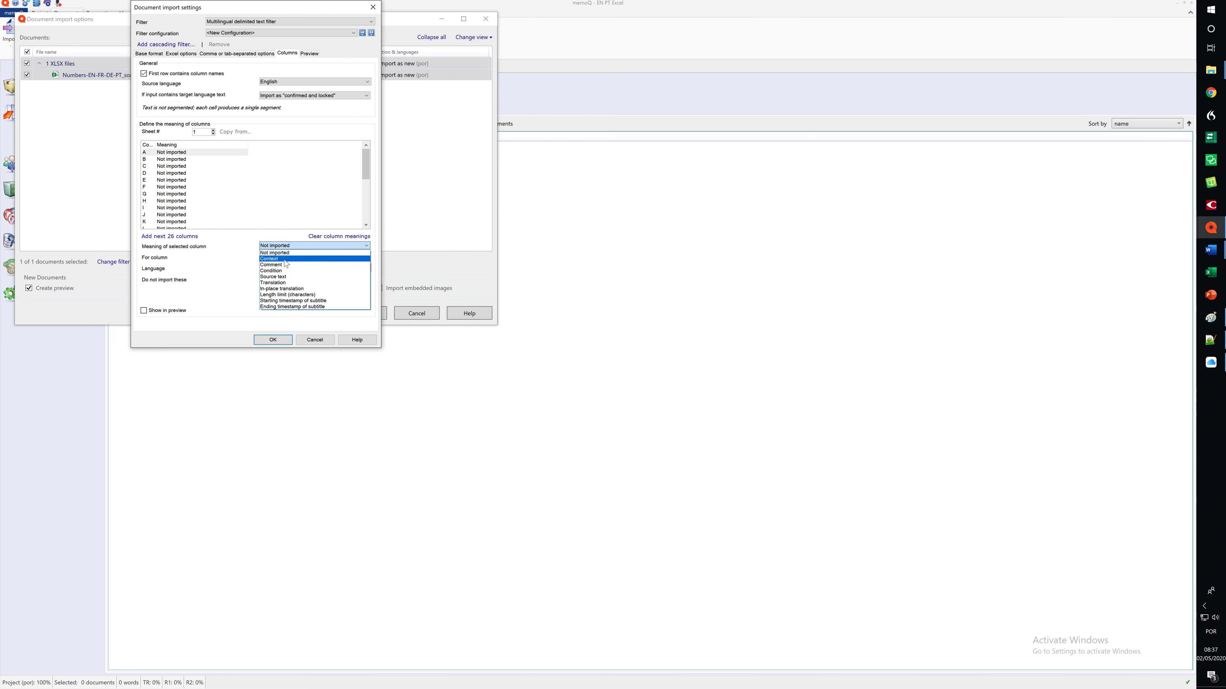
{"action": "left_click", "coordinate": [280, 276]}
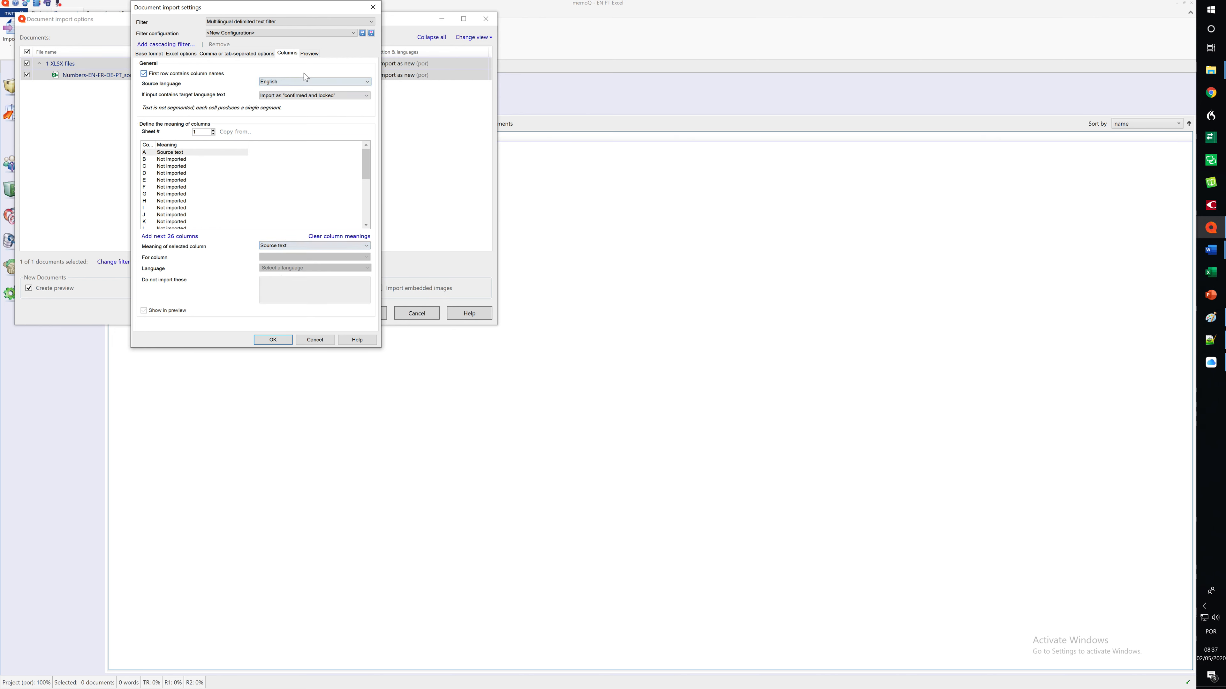
{"action": "left_click", "coordinate": [167, 173]}
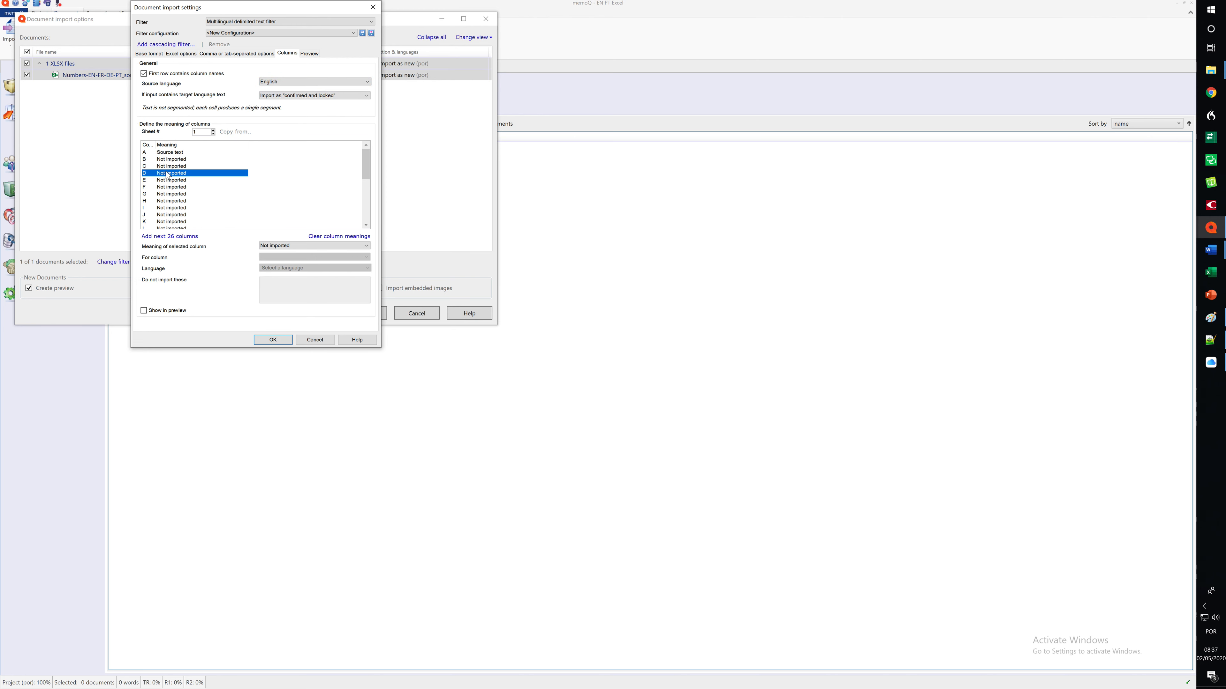
{"action": "left_click", "coordinate": [291, 246]}
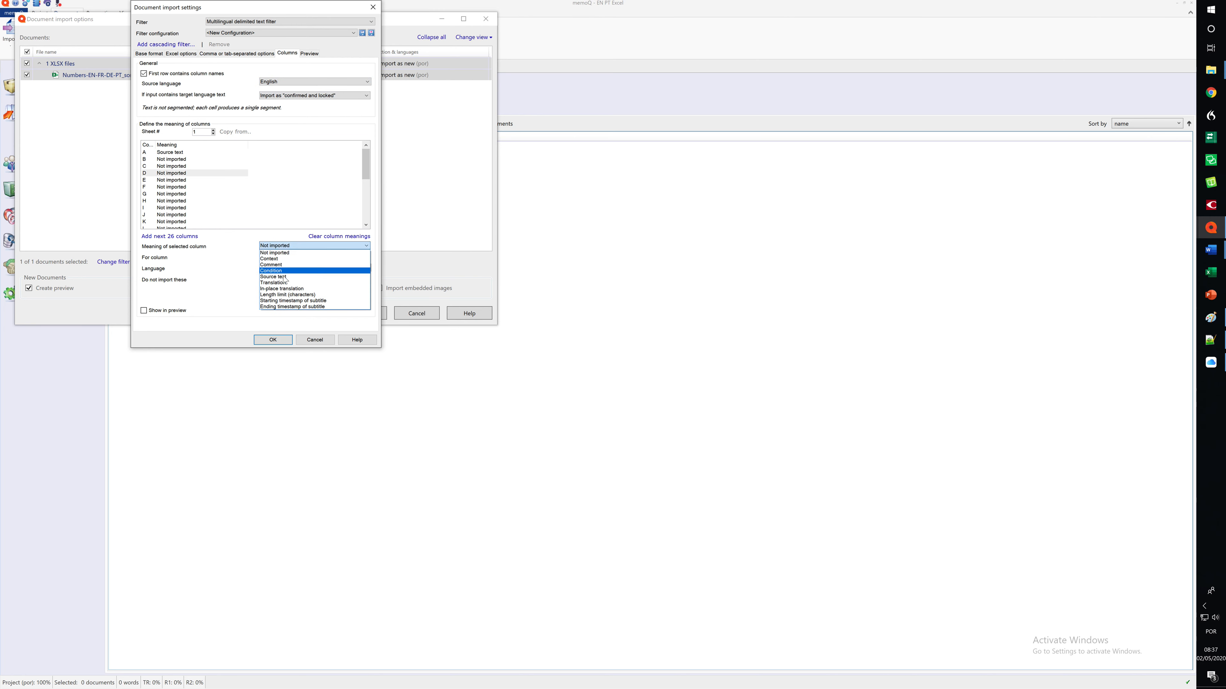
{"action": "left_click", "coordinate": [284, 287]}
{"action": "left_click", "coordinate": [281, 255]}
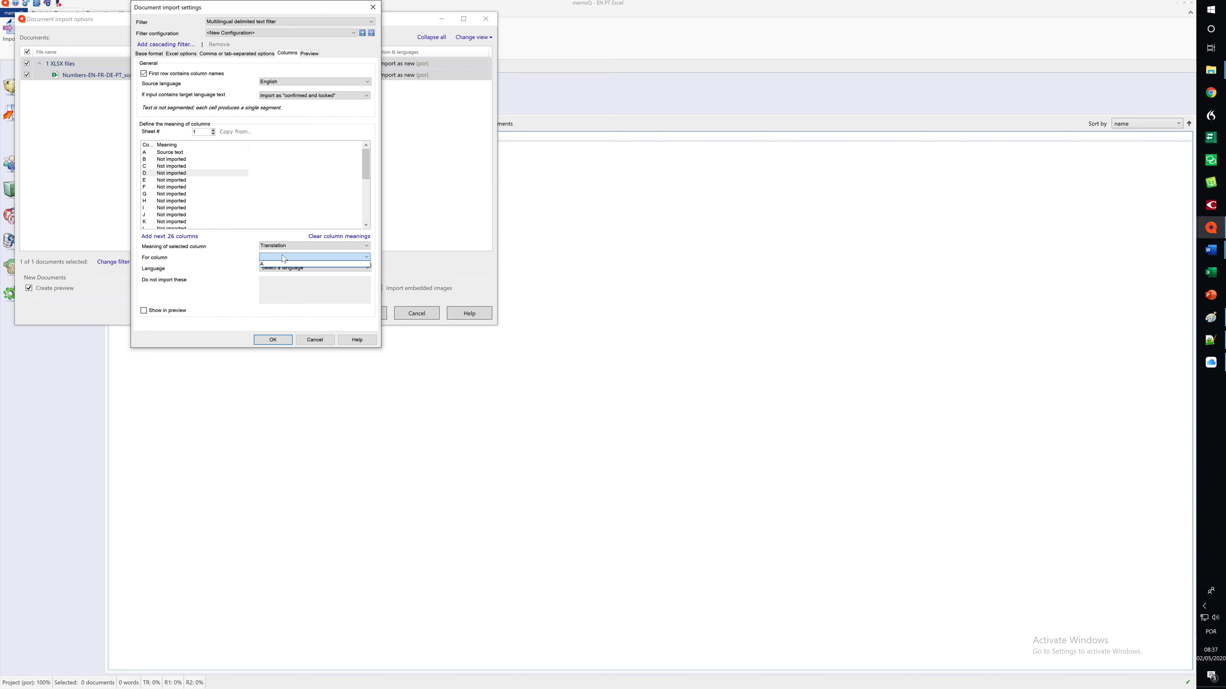
{"action": "left_click", "coordinate": [283, 262]}
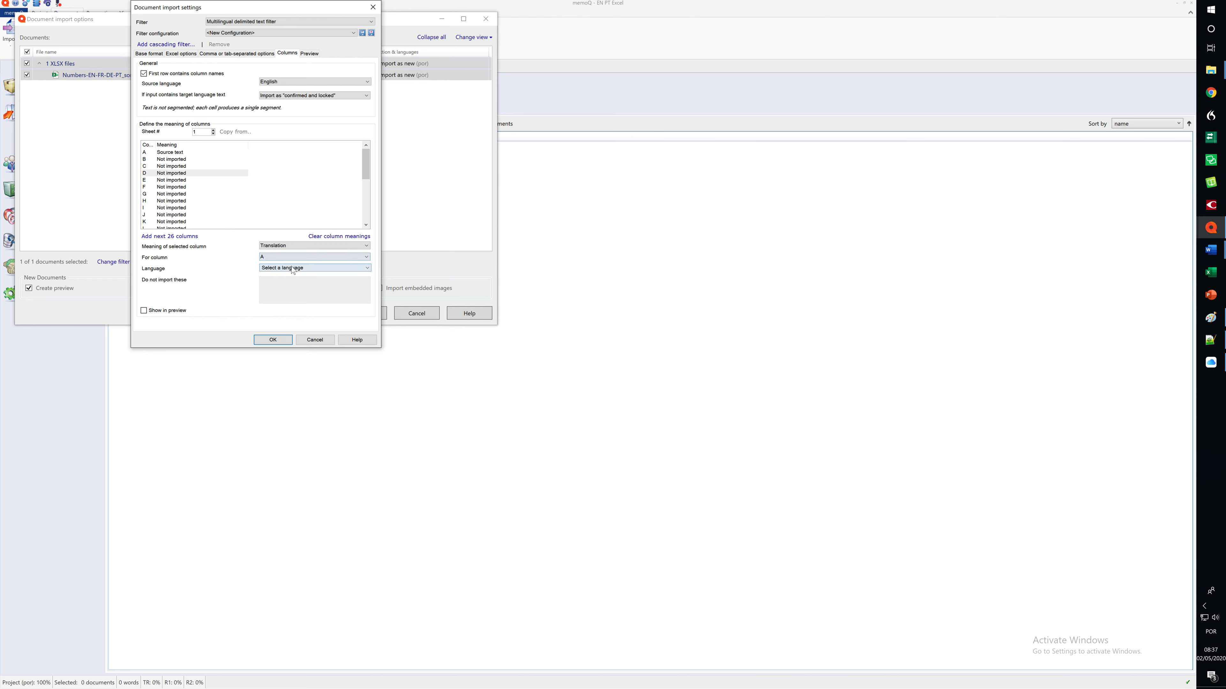
{"action": "left_click", "coordinate": [290, 267]}
{"action": "left_click", "coordinate": [276, 299]}
Accept the filter settings and import options, and open Numbers-EN-FR-DE-PT_some.xlsx for translation.
{"action": "left_click", "coordinate": [272, 340]}
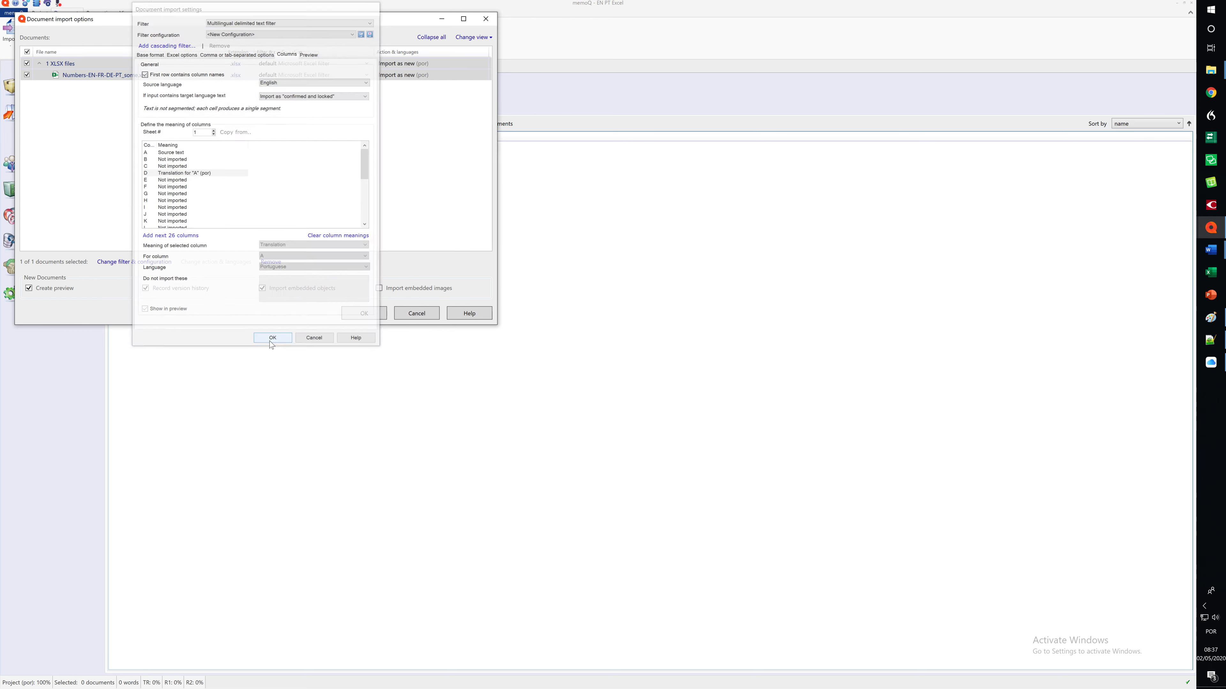
{"action": "left_click", "coordinate": [364, 313]}
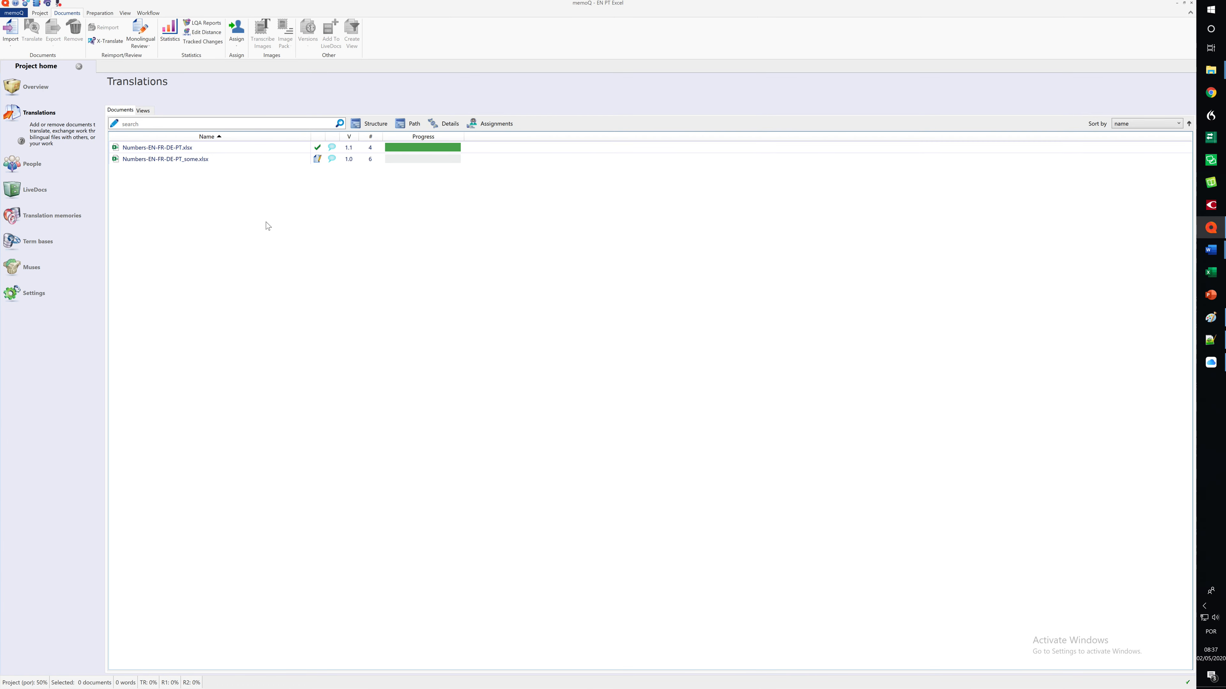
{"action": "left_click", "coordinate": [214, 160]}
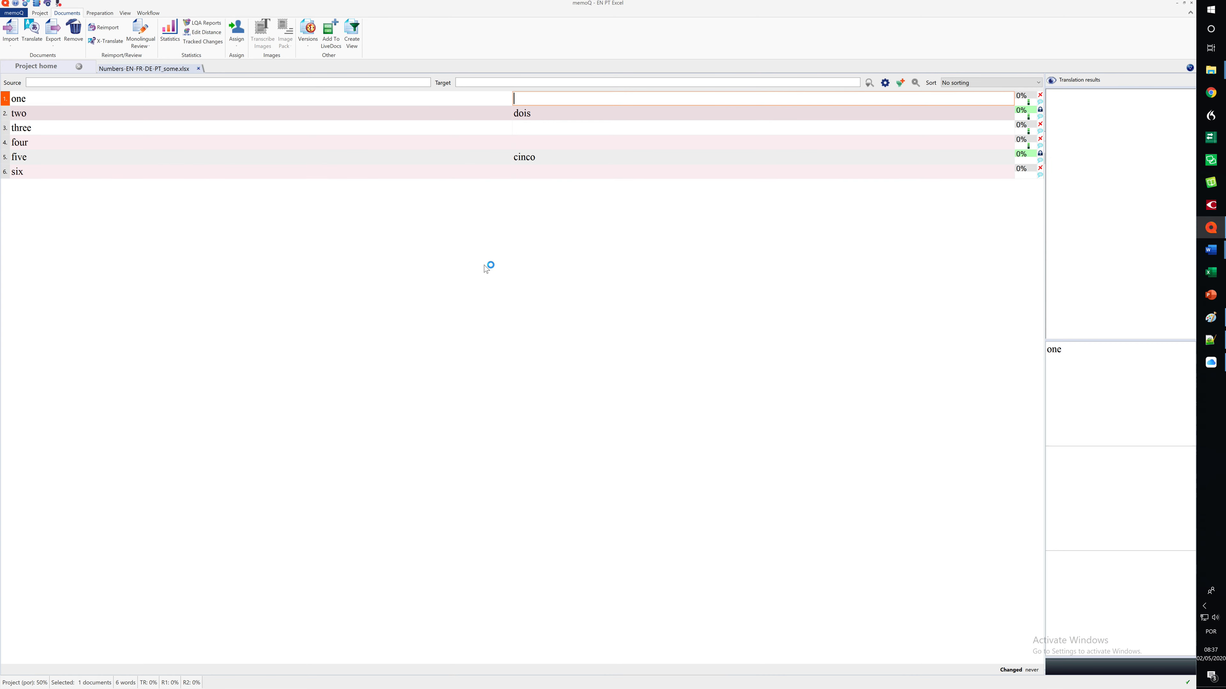
Fill and confirm the empty segments for one, three, four and six as "um", "três", "quatro" and "seis".
{"action": "key", "text": "ctrl+1"}
{"action": "key", "text": "ctrl+Return"}
{"action": "key", "text": "ctrl+1"}
{"action": "key", "text": "ctrl+Return"}
{"action": "key", "text": "ctrl+1"}
{"action": "key", "text": "ctrl+Return"}
{"action": "type", "text": "seis"}
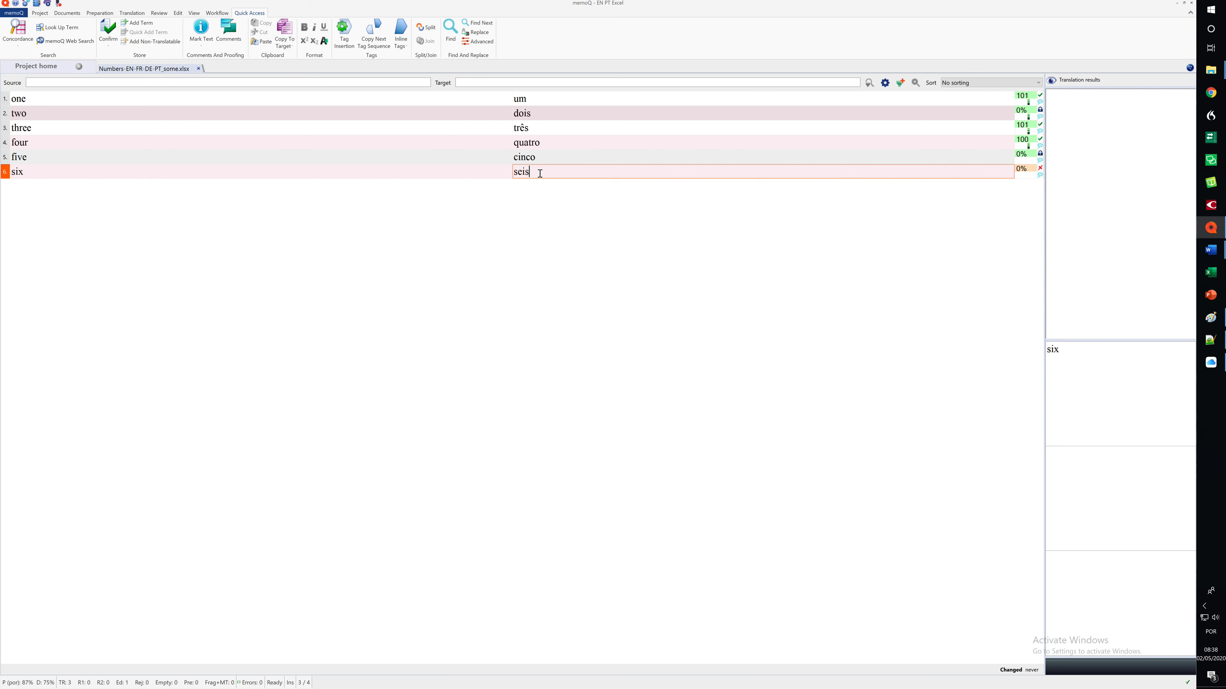
{"action": "key", "text": "ctrl+Return"}
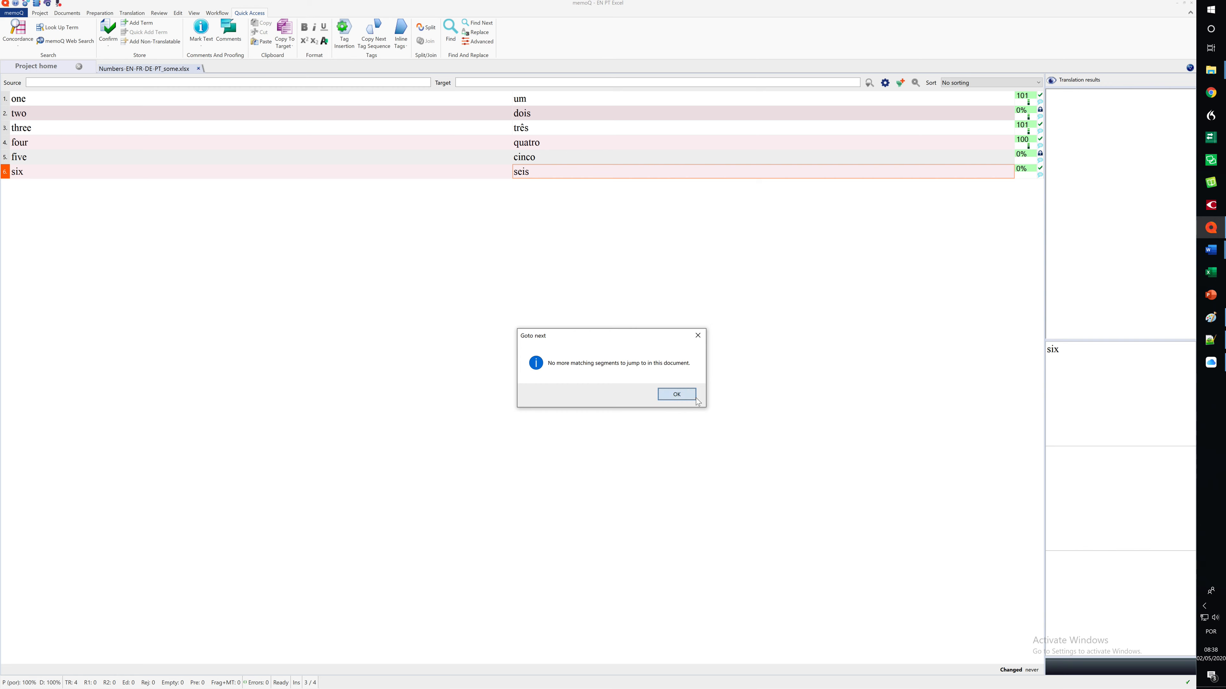
{"action": "left_click", "coordinate": [677, 395]}
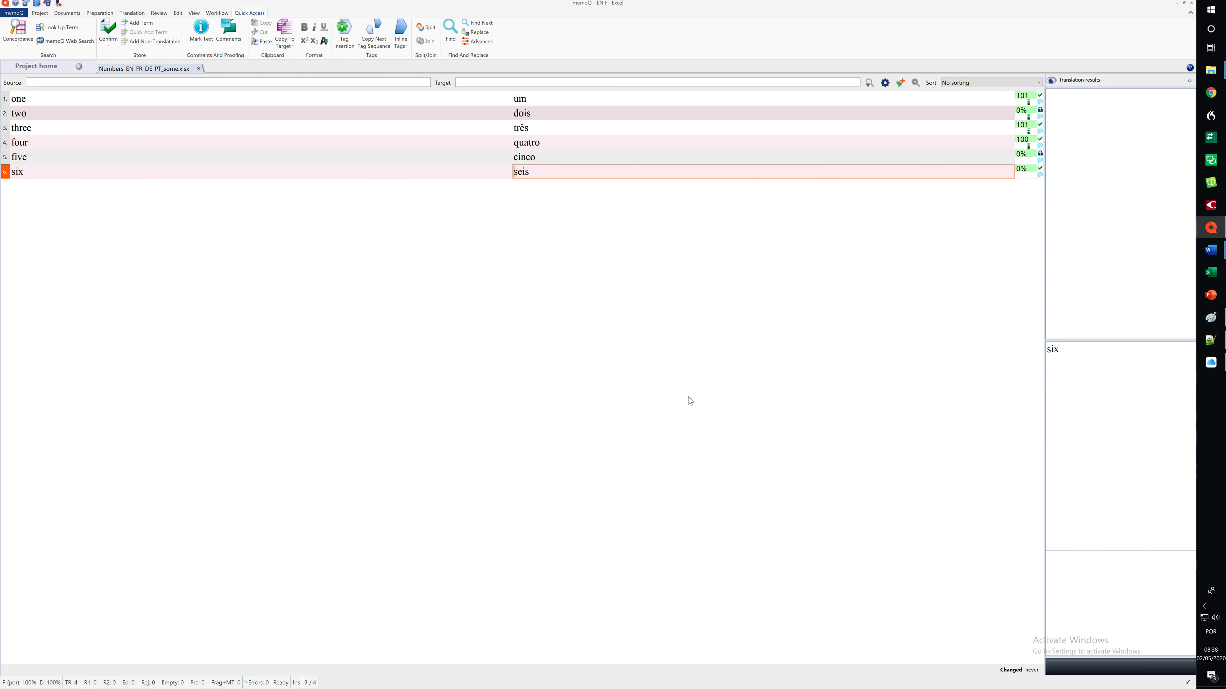
Close the translated document and export it to a chosen path as PT_Numbers-EN-FR-DE-PT_some.xlsx.
{"action": "left_click", "coordinate": [199, 68]}
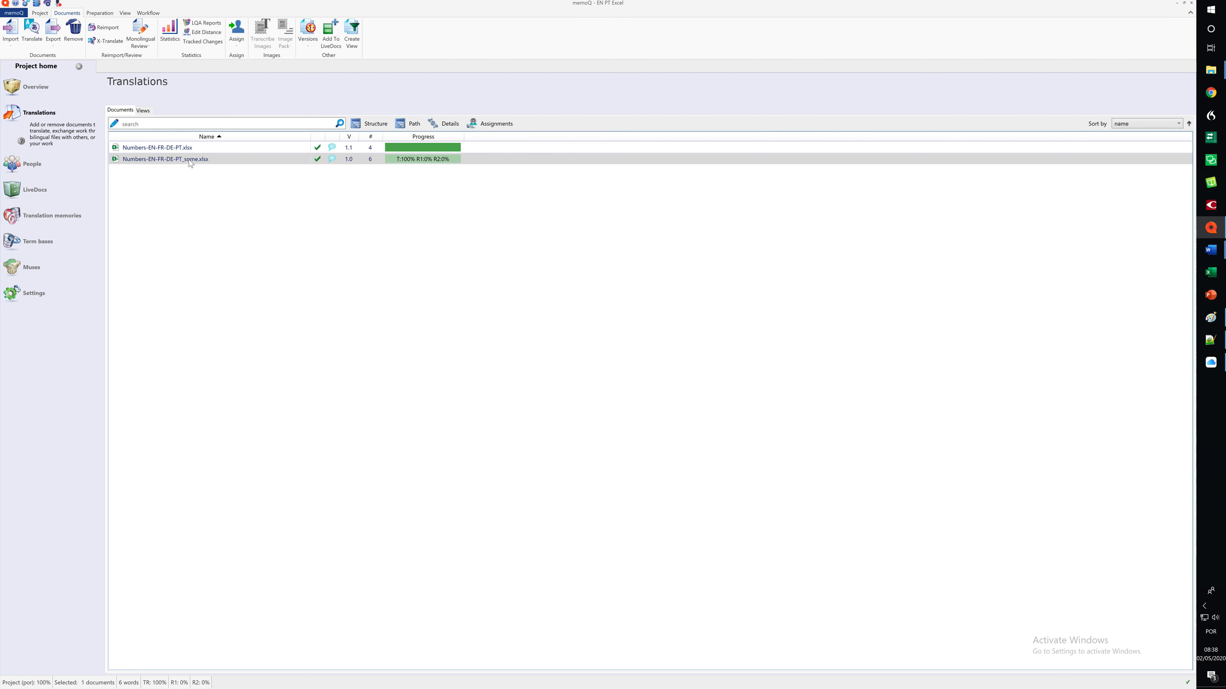
{"action": "right_click", "coordinate": [189, 161]}
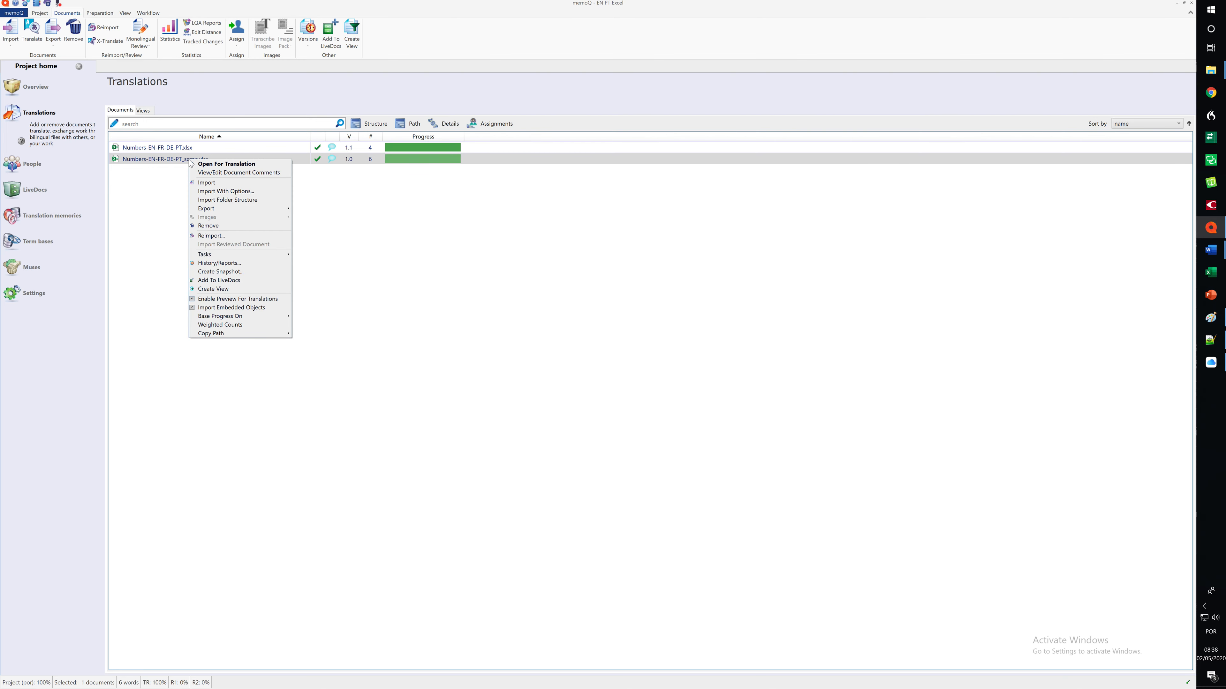
{"action": "mouse_move", "coordinate": [242, 210]}
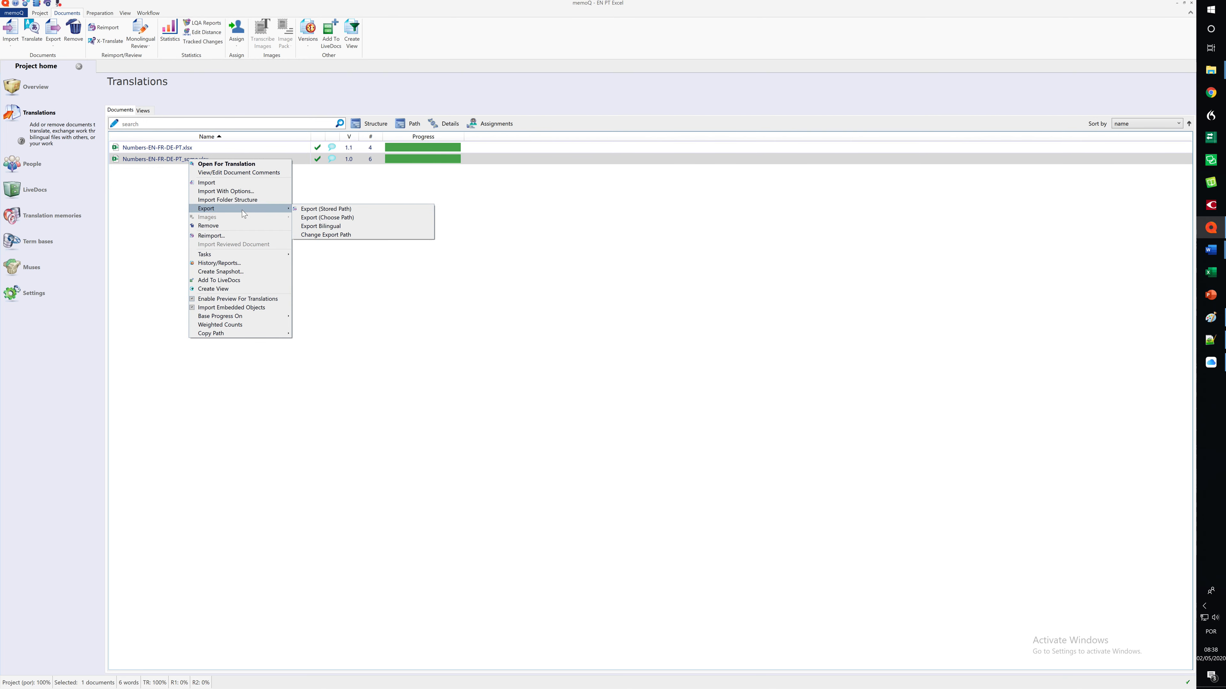
{"action": "left_click", "coordinate": [357, 218]}
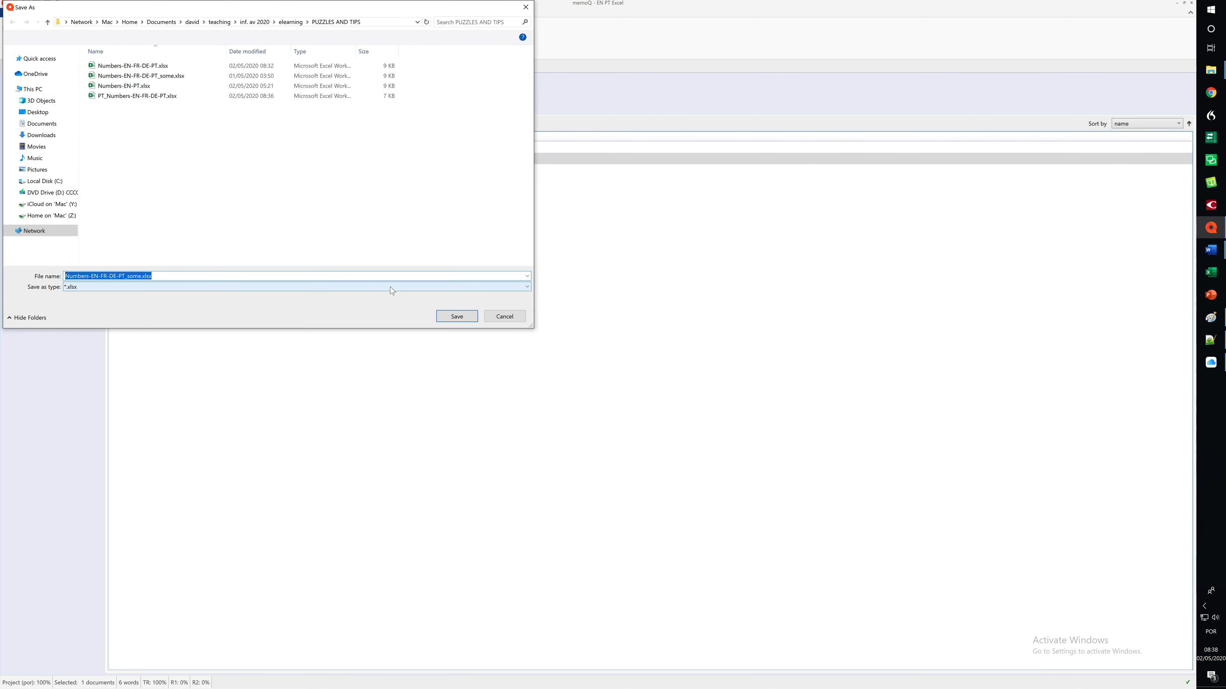
{"action": "left_click", "coordinate": [65, 273]}
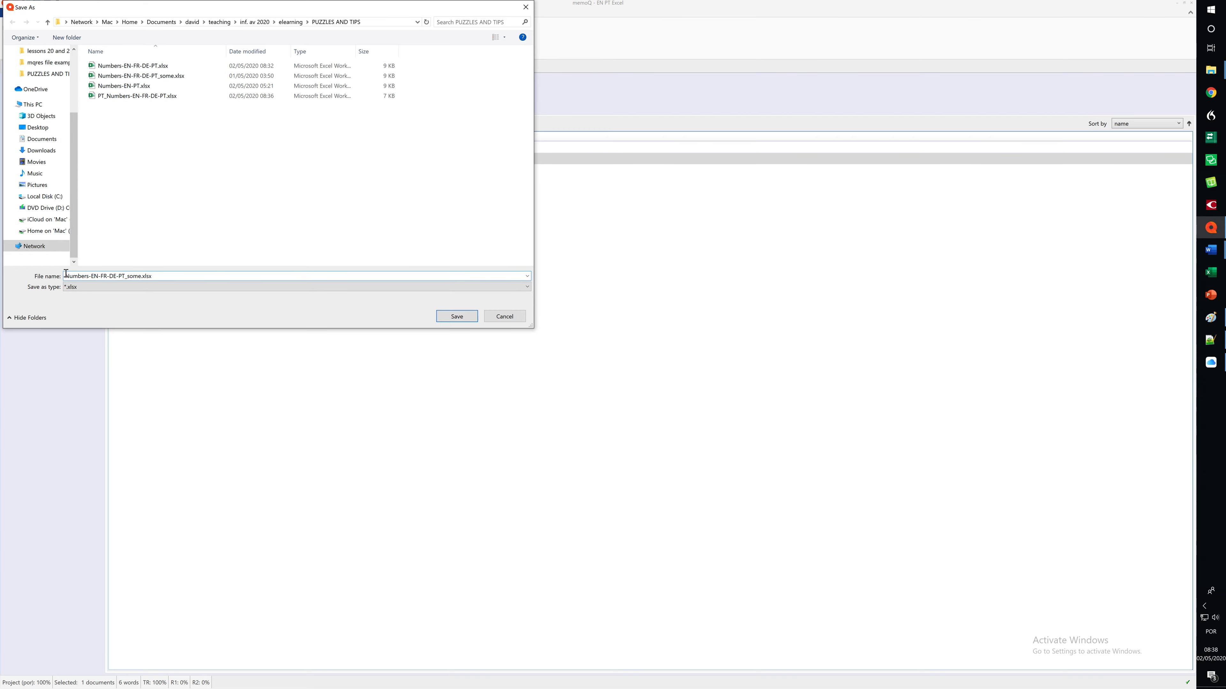
{"action": "type", "text": "PT_"}
{"action": "key", "text": "Return"}
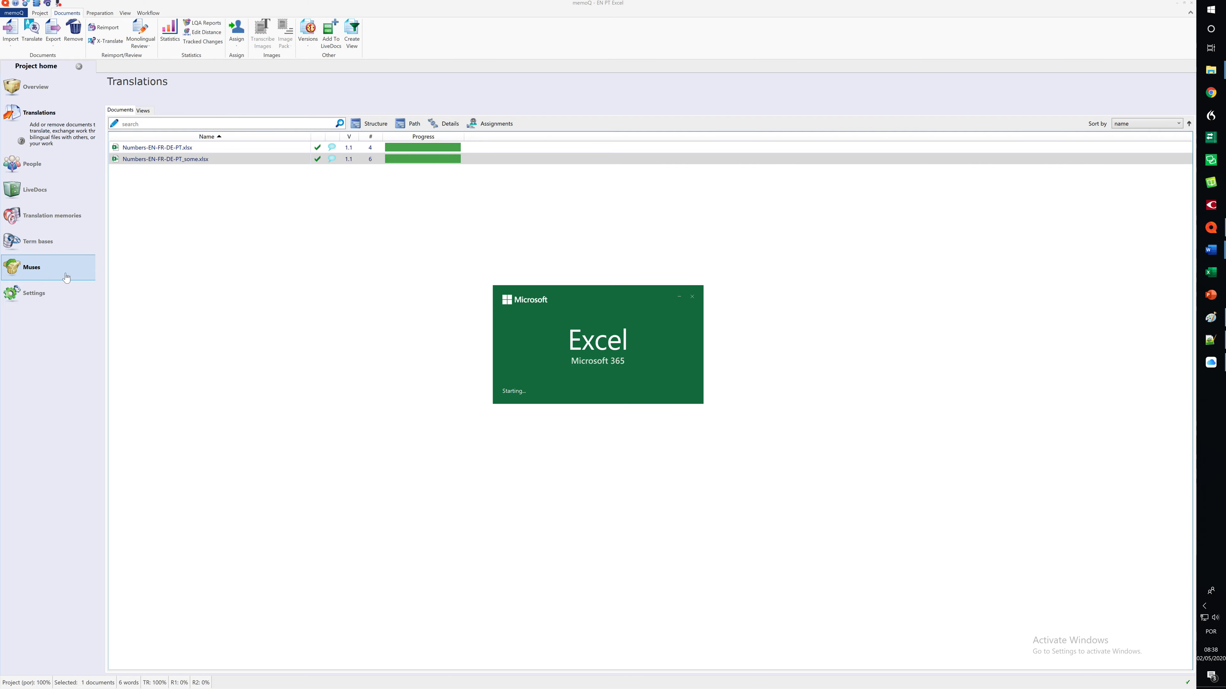
Check the Portuguese translations in cells D2 to D7 of the exported workbook.
{"action": "left_click", "coordinate": [200, 138]}
{"action": "left_click_drag", "start_coordinate": [200, 139], "coordinate": [211, 216]}
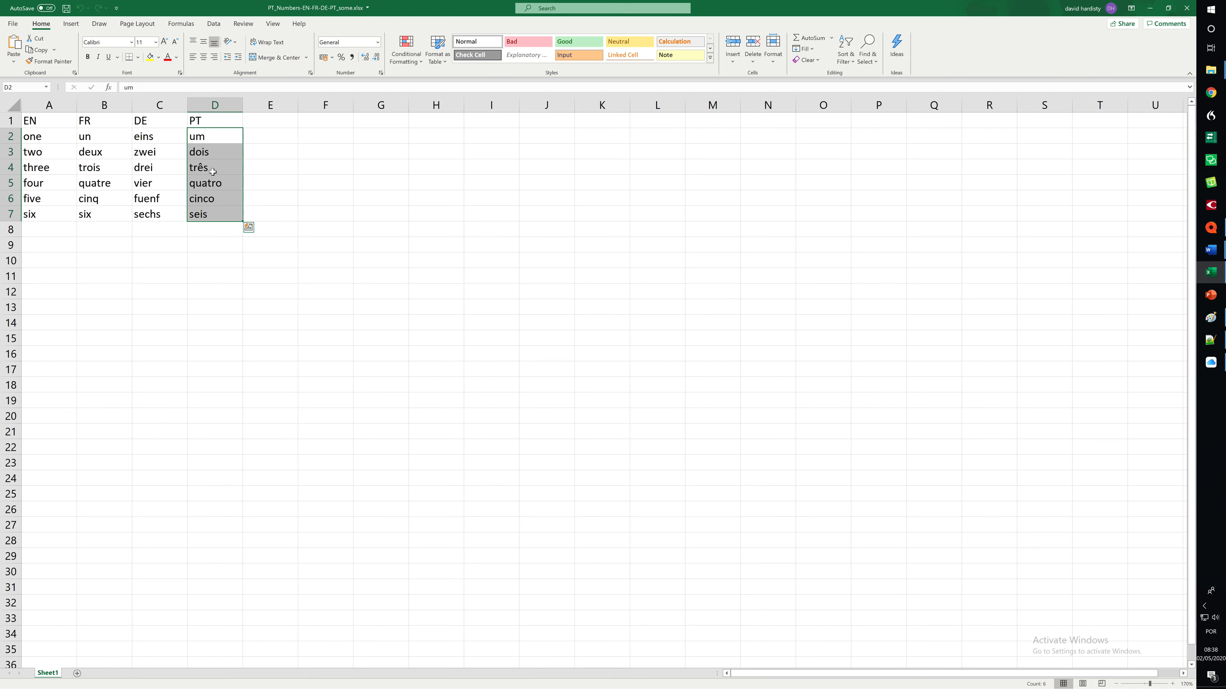
{"action": "left_click", "coordinate": [212, 158]}
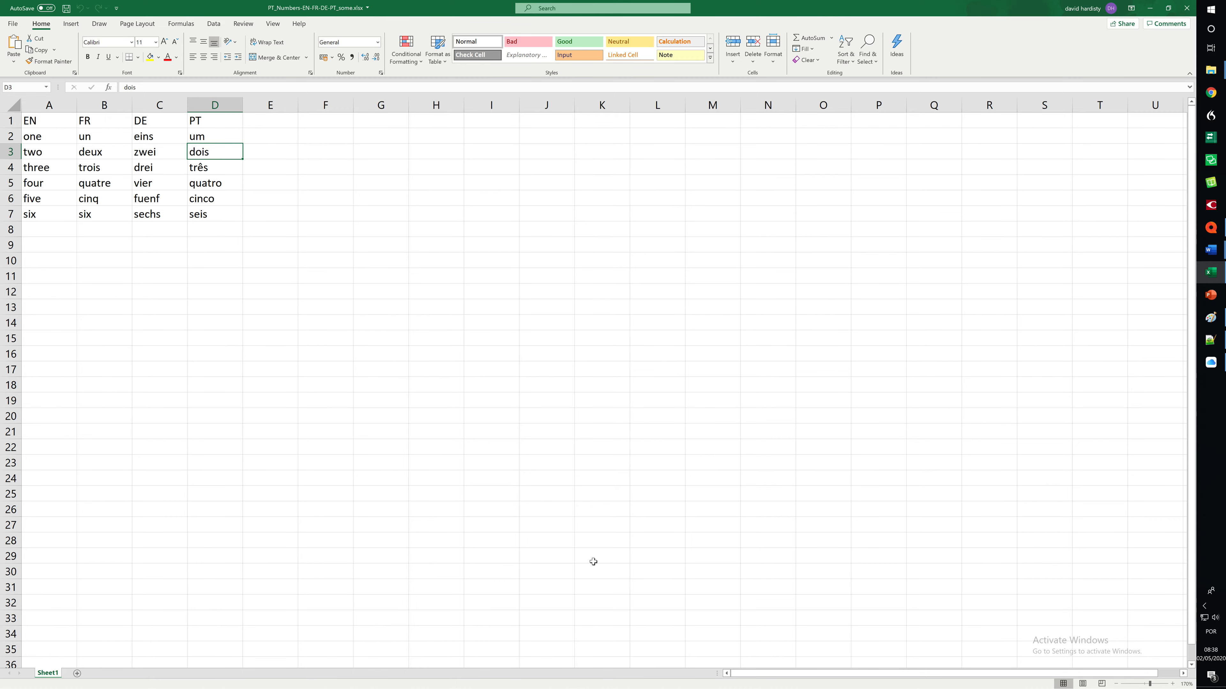
{"action": "key", "text": "alt+Tab"}
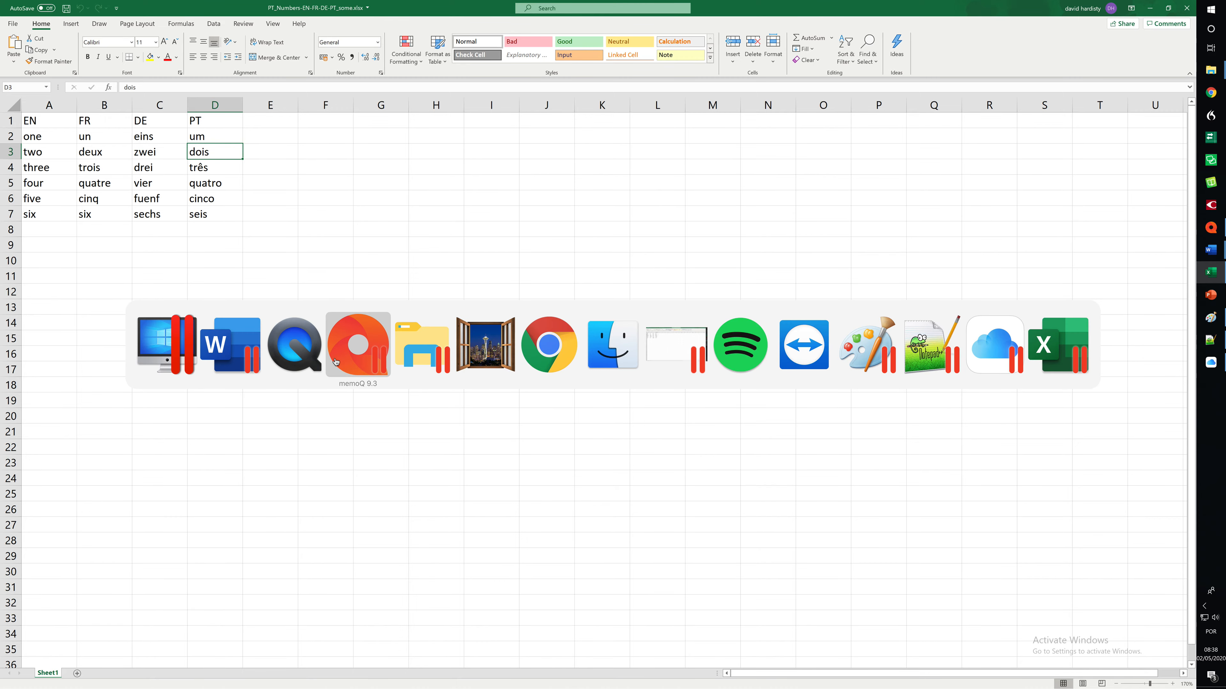
{"action": "left_click", "coordinate": [312, 357]}
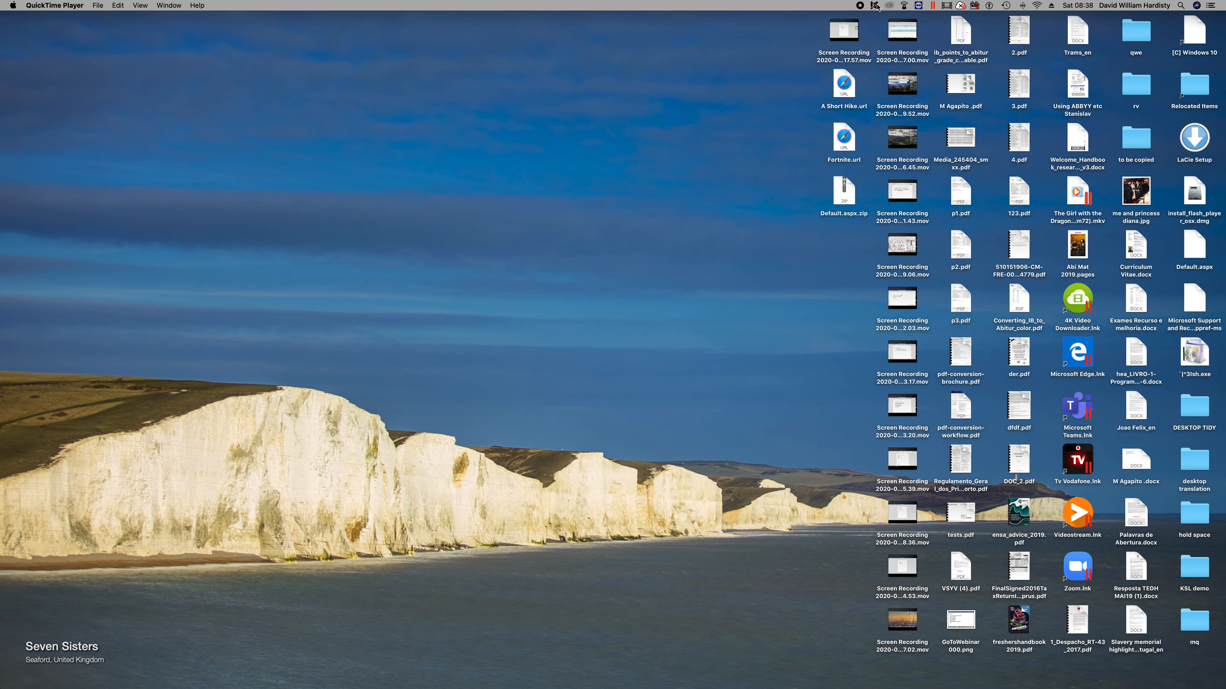